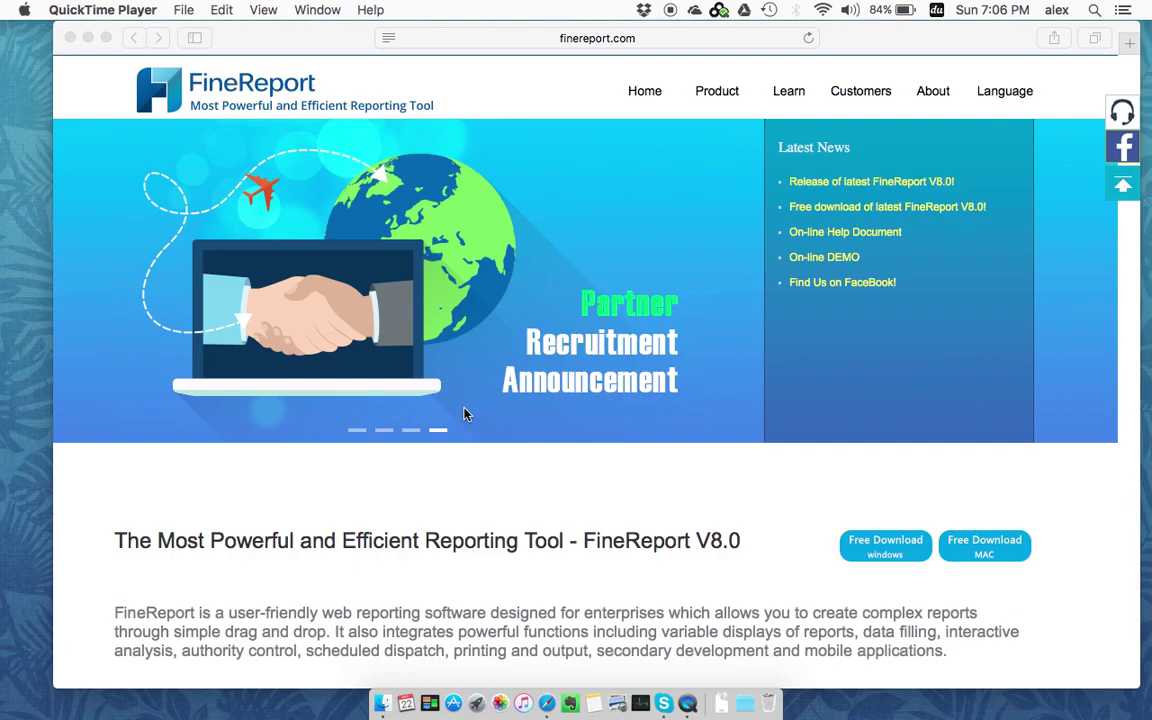
Step: Scroll through the web page currently open in Safari
scroll(464, 414, down, 2)
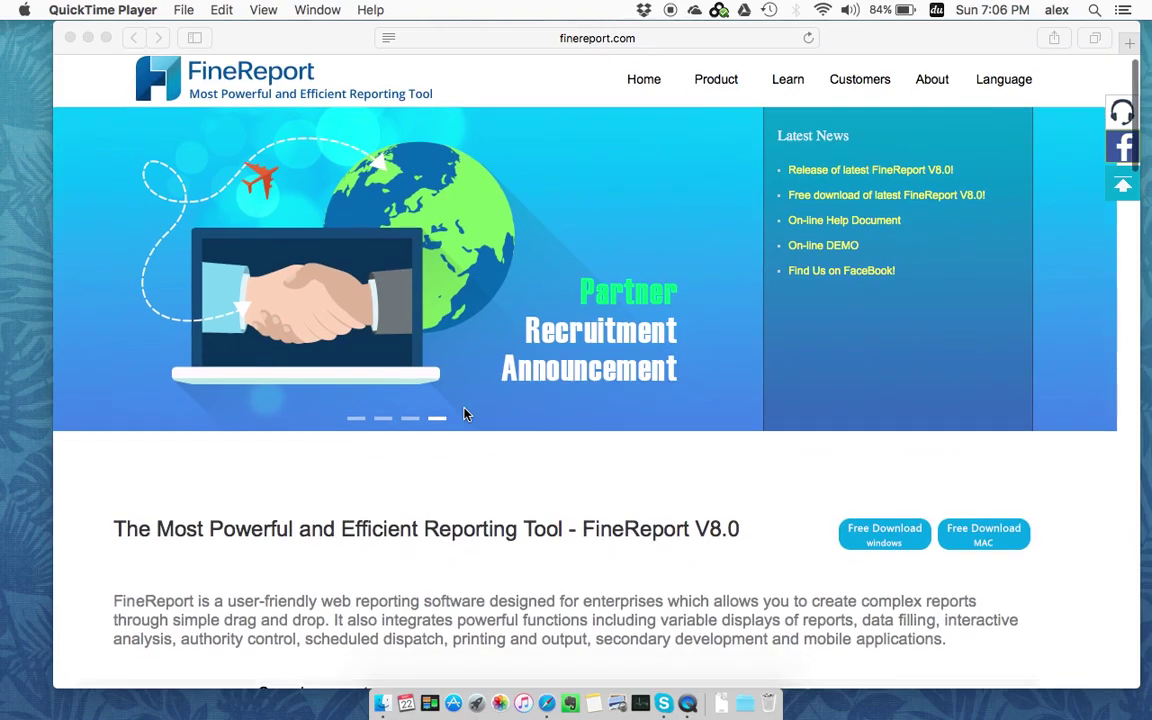
scroll(464, 414, left, 1)
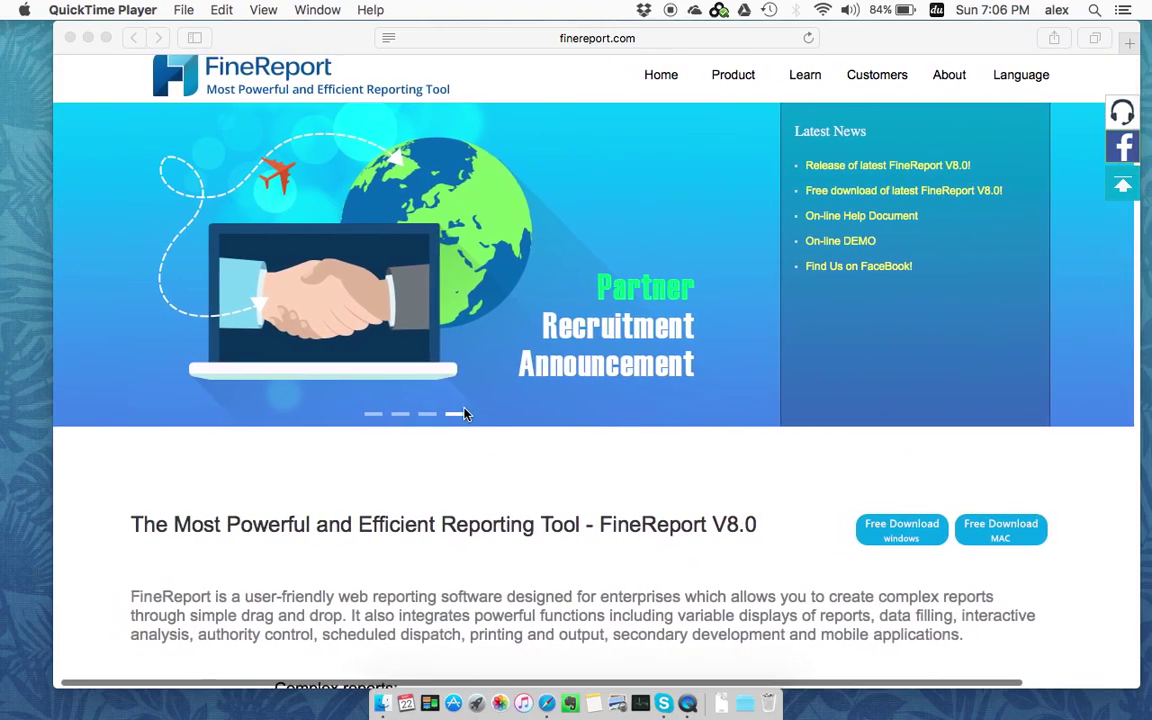
scroll(464, 414, right, 1)
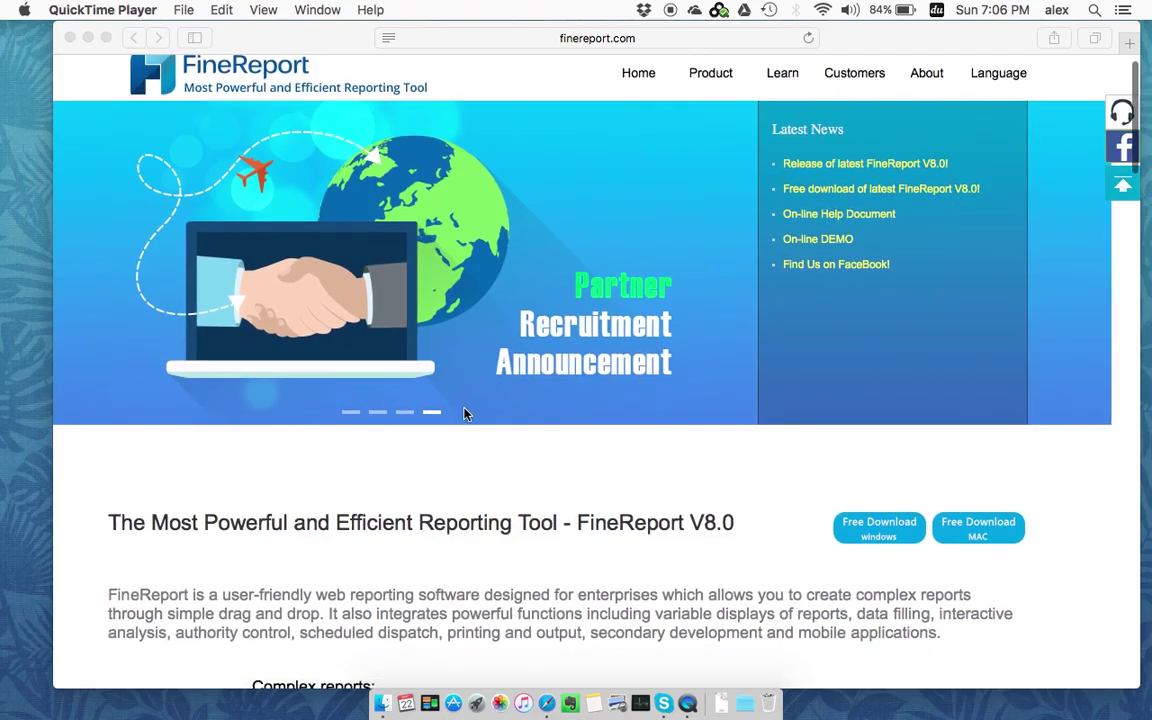
scroll(464, 414, down, 5)
scroll(464, 414, down, 8)
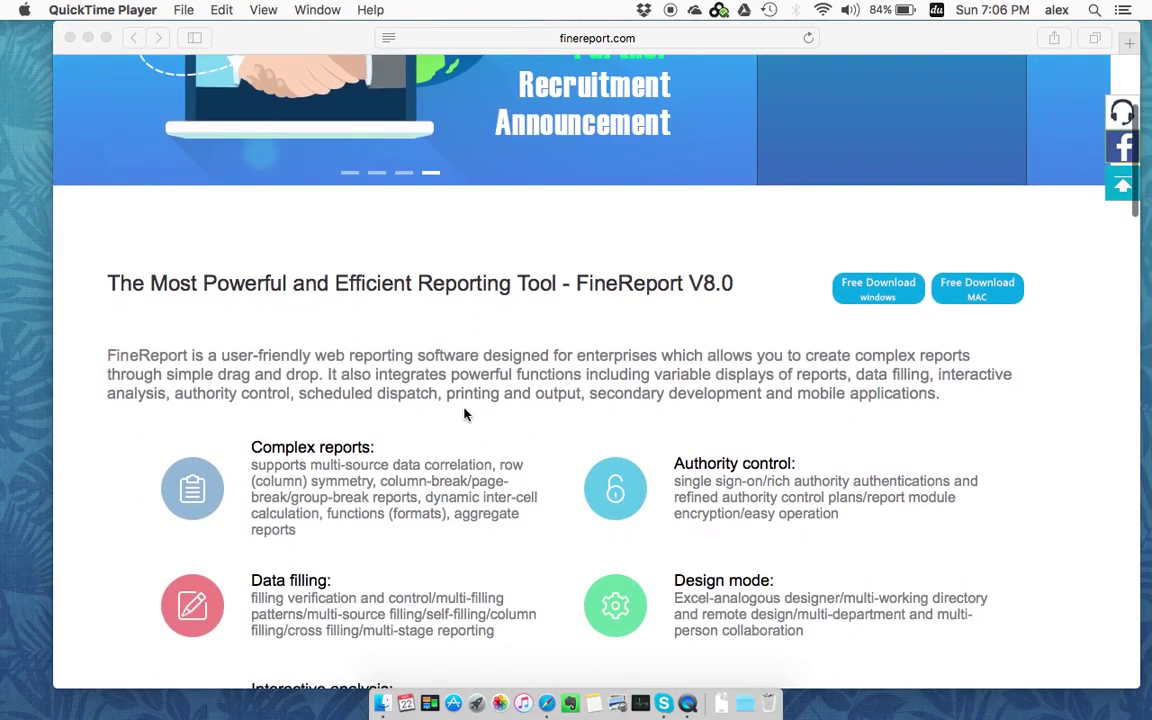
scroll(464, 414, down, 15)
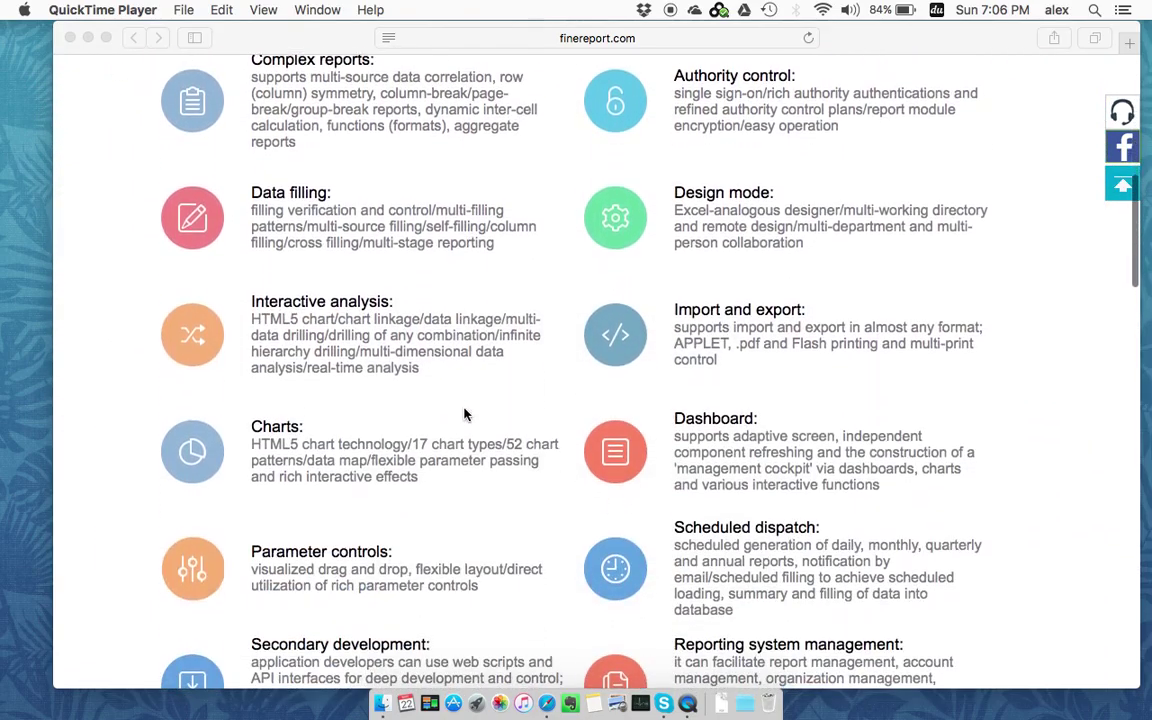
scroll(464, 414, down, 7)
scroll(464, 414, down, 4)
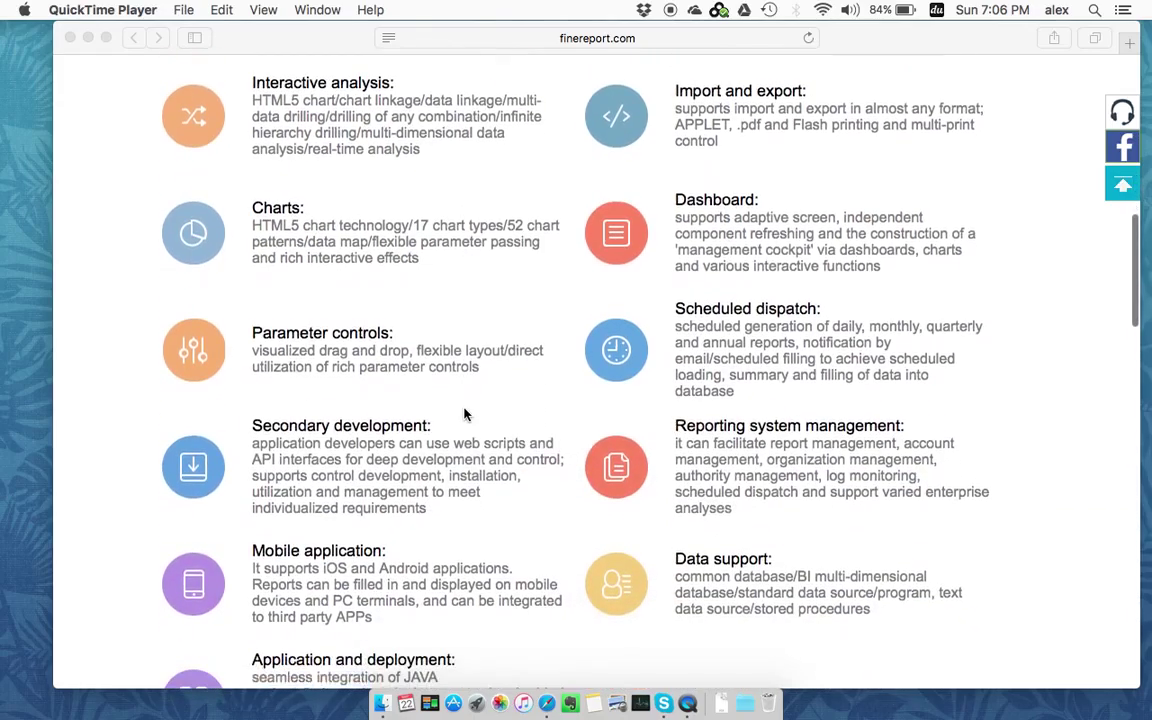
scroll(464, 414, down, 3)
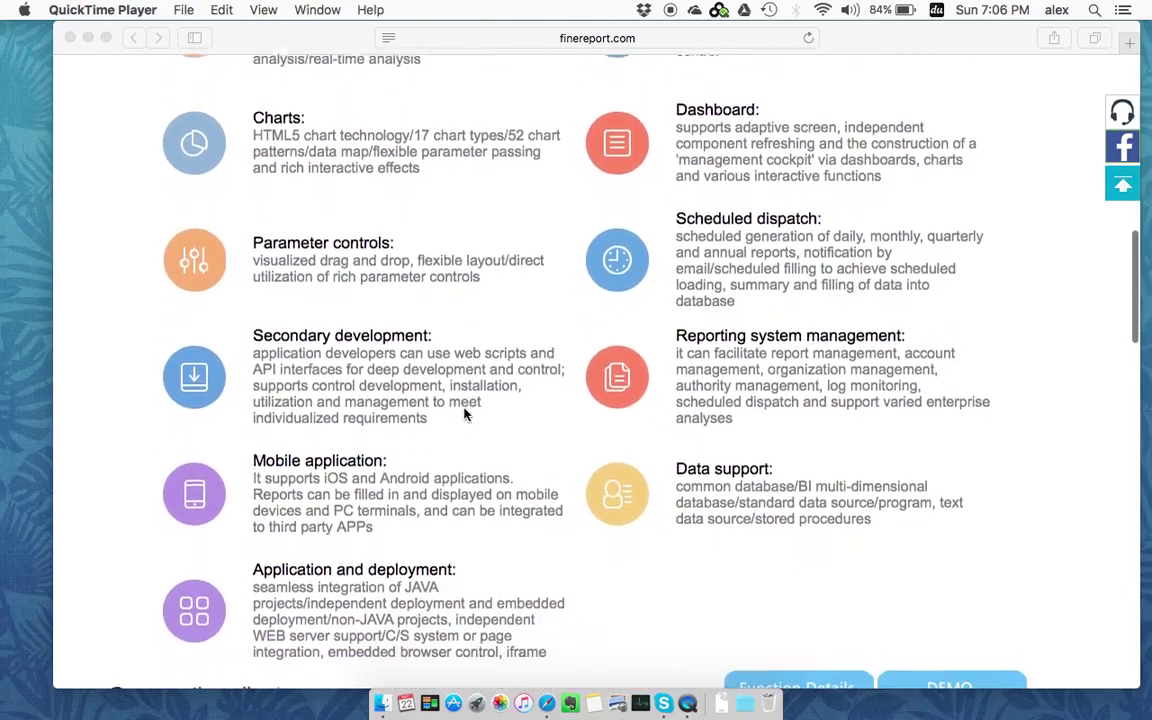
scroll(464, 414, down, 10)
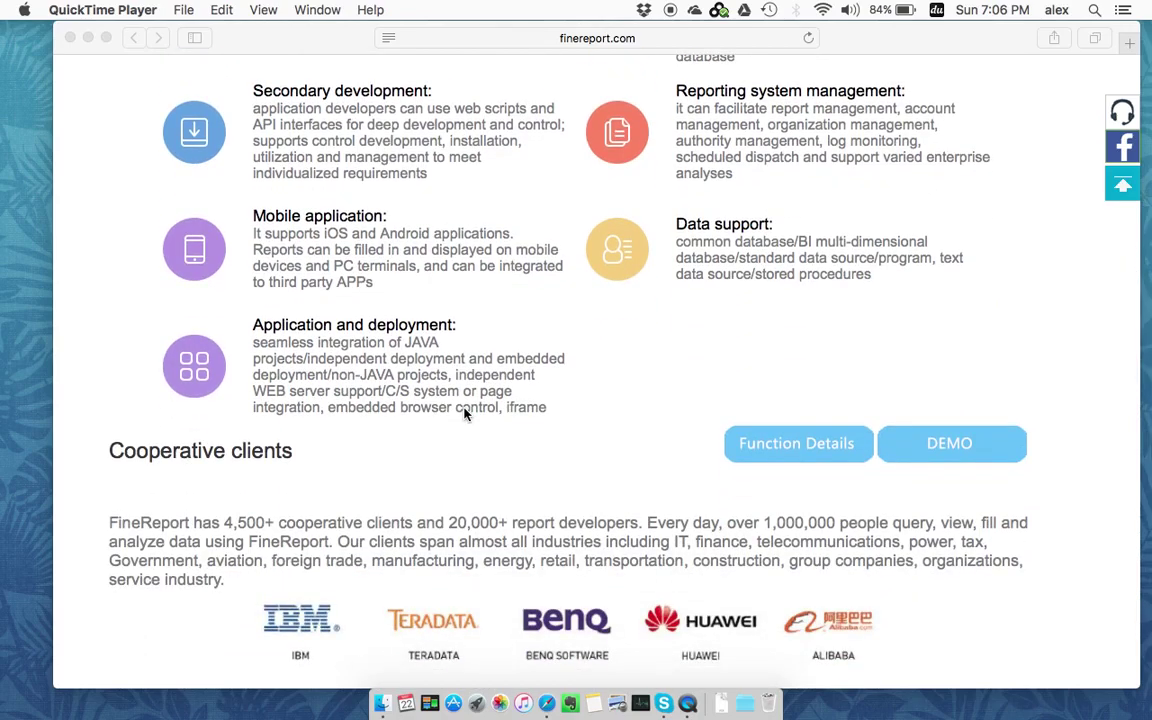
scroll(464, 414, down, 4)
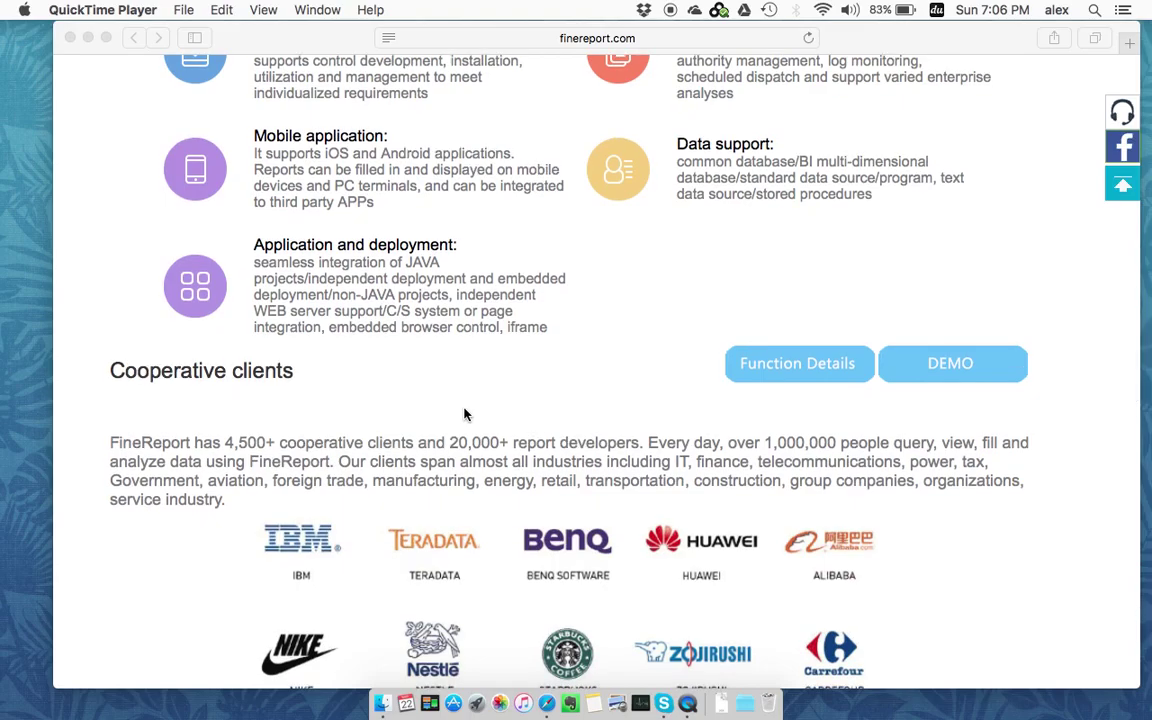
scroll(464, 414, up, 20)
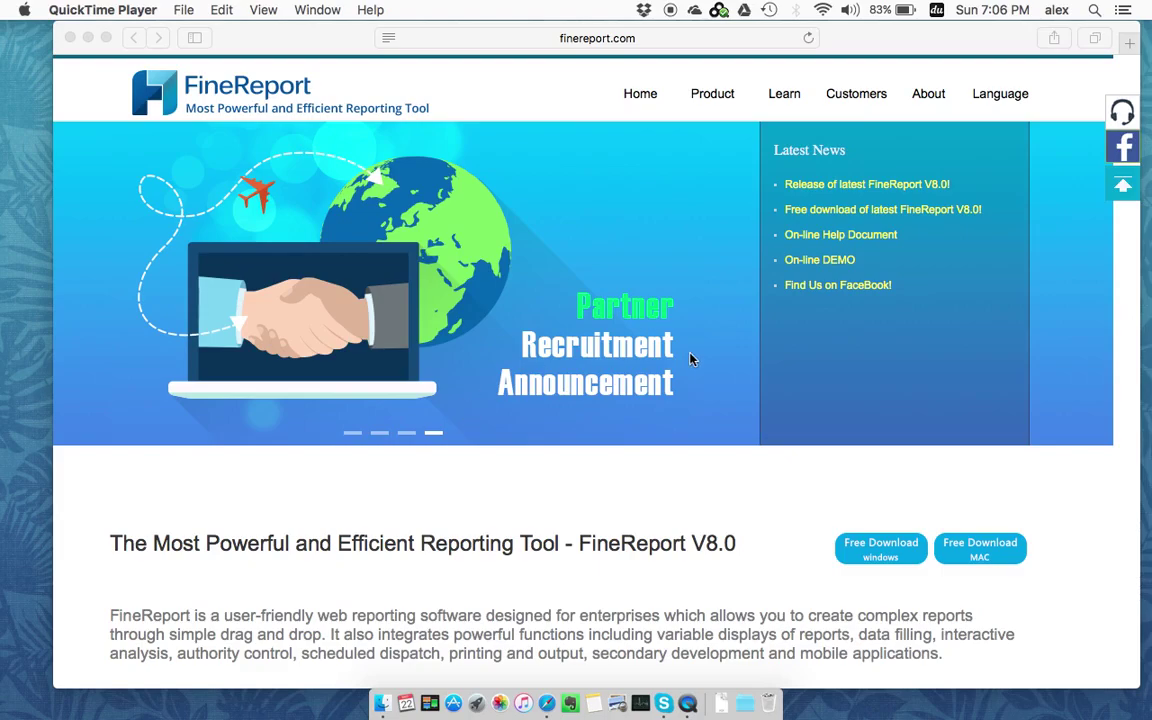
Step: Open demo.finereport.com in a new tab and sign in with the prefilled demo credentials
click(670, 37)
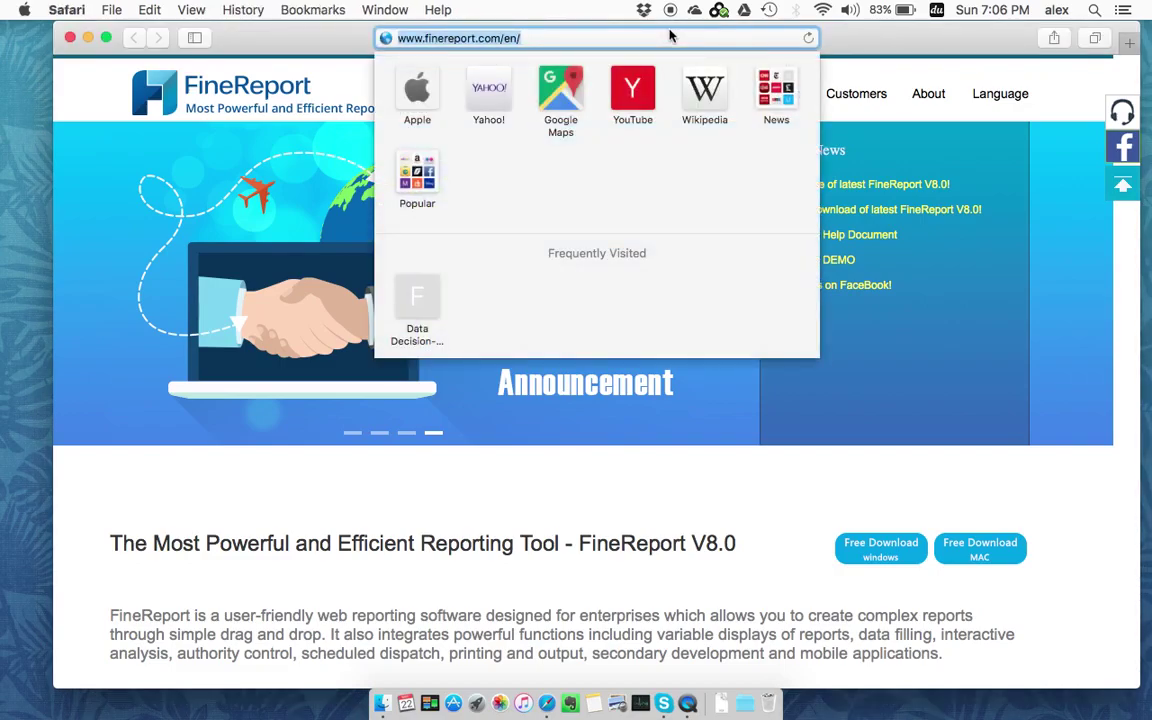
click(888, 340)
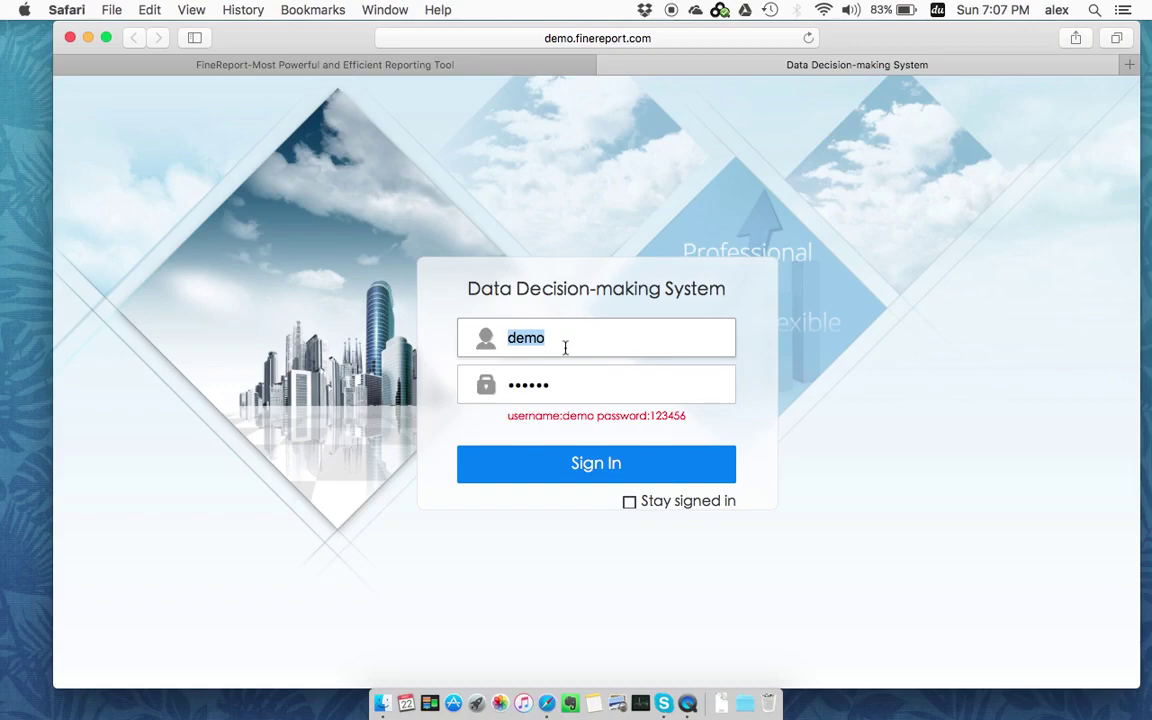
click(612, 476)
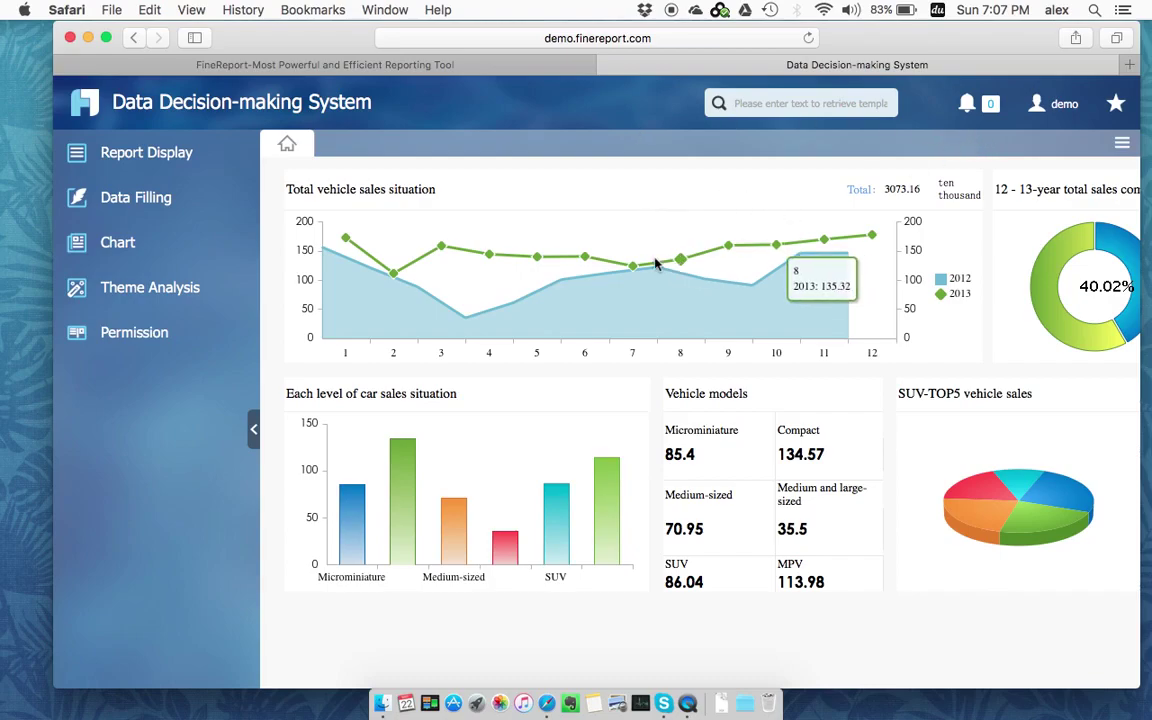
Step: Inspect the vehicle sales dashboard charts, scrolling them left and right
mouse_move(288, 155)
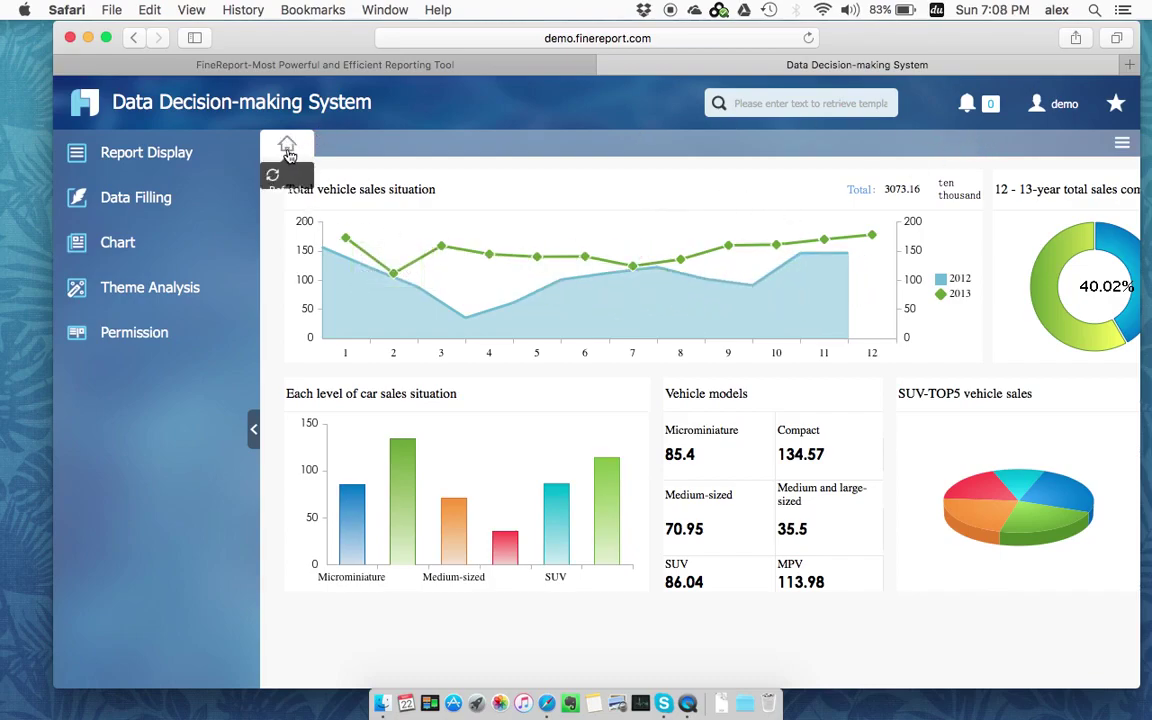
scroll(740, 343, right, 2)
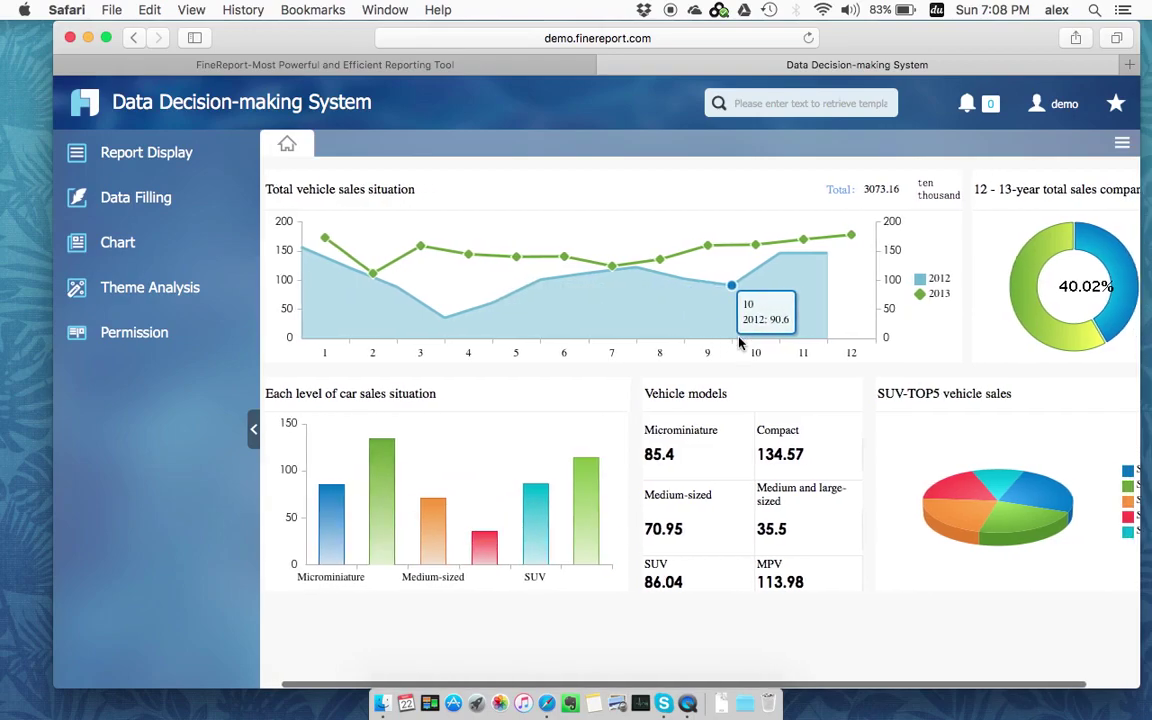
scroll(740, 343, right, 3)
scroll(740, 343, left, 4)
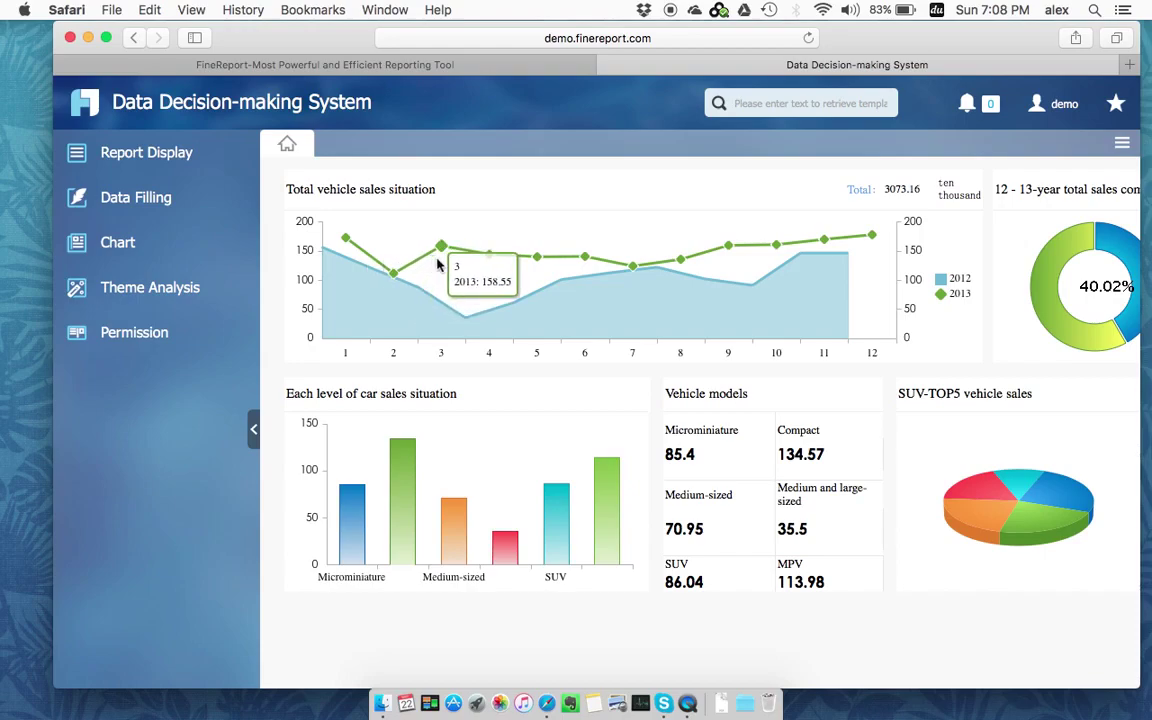
scroll(443, 409, right, 2)
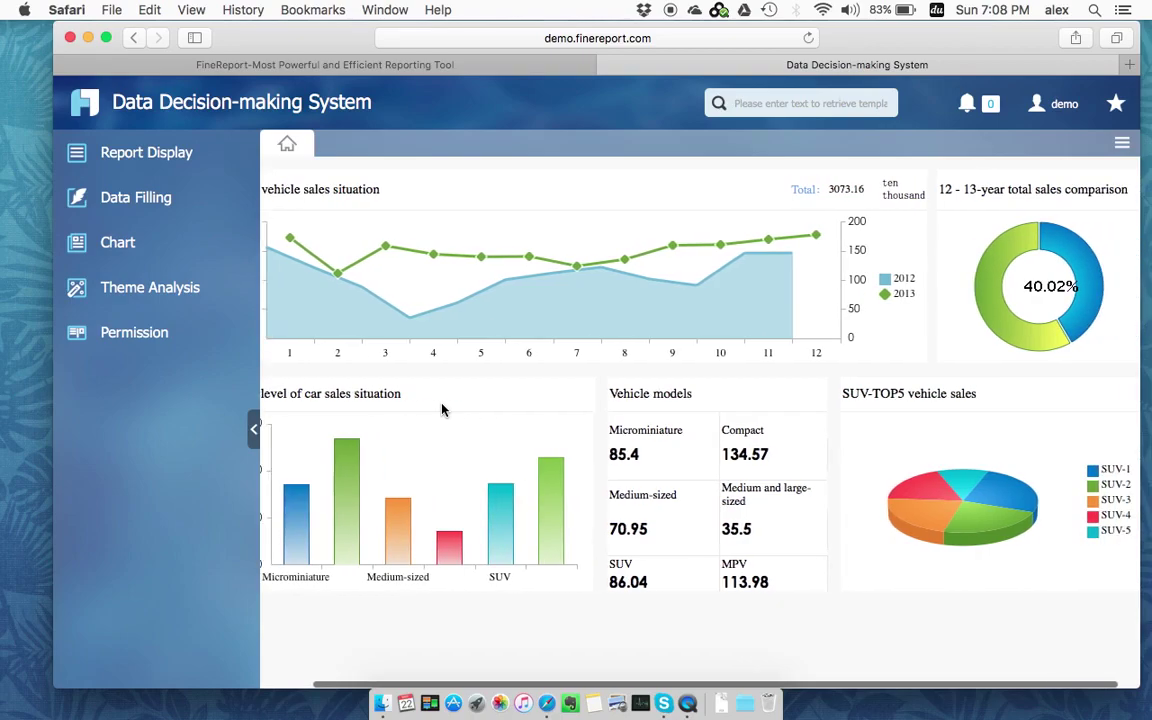
scroll(443, 409, right, 1)
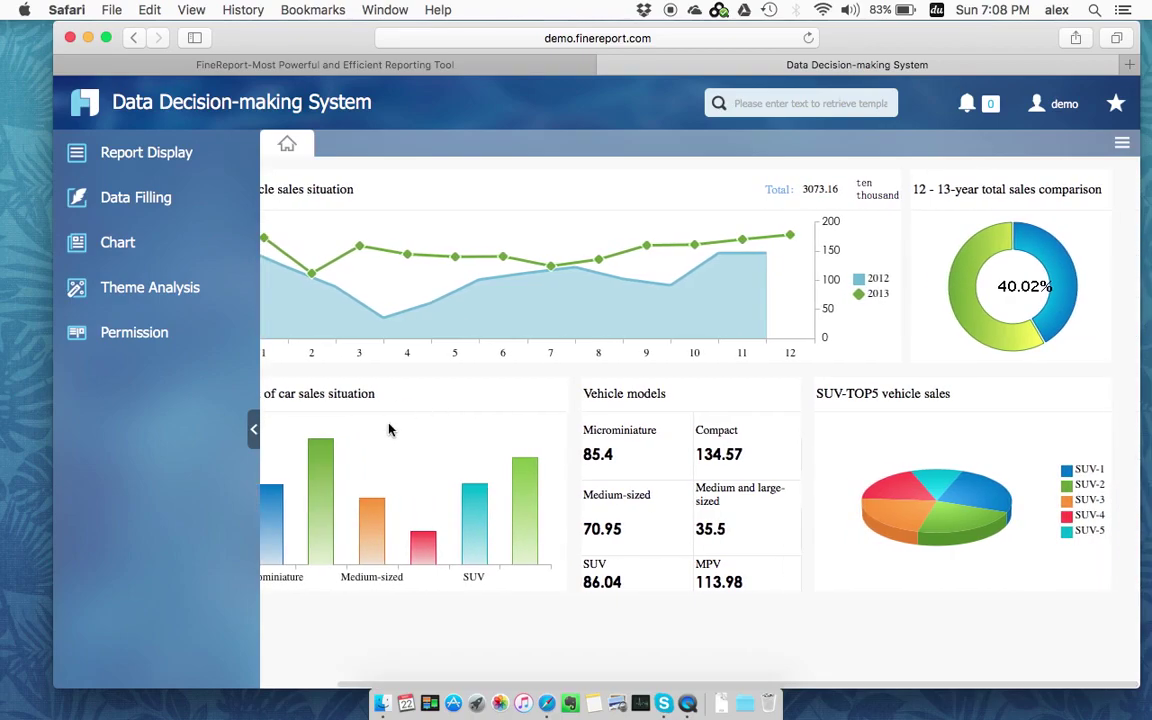
scroll(391, 429, left, 3)
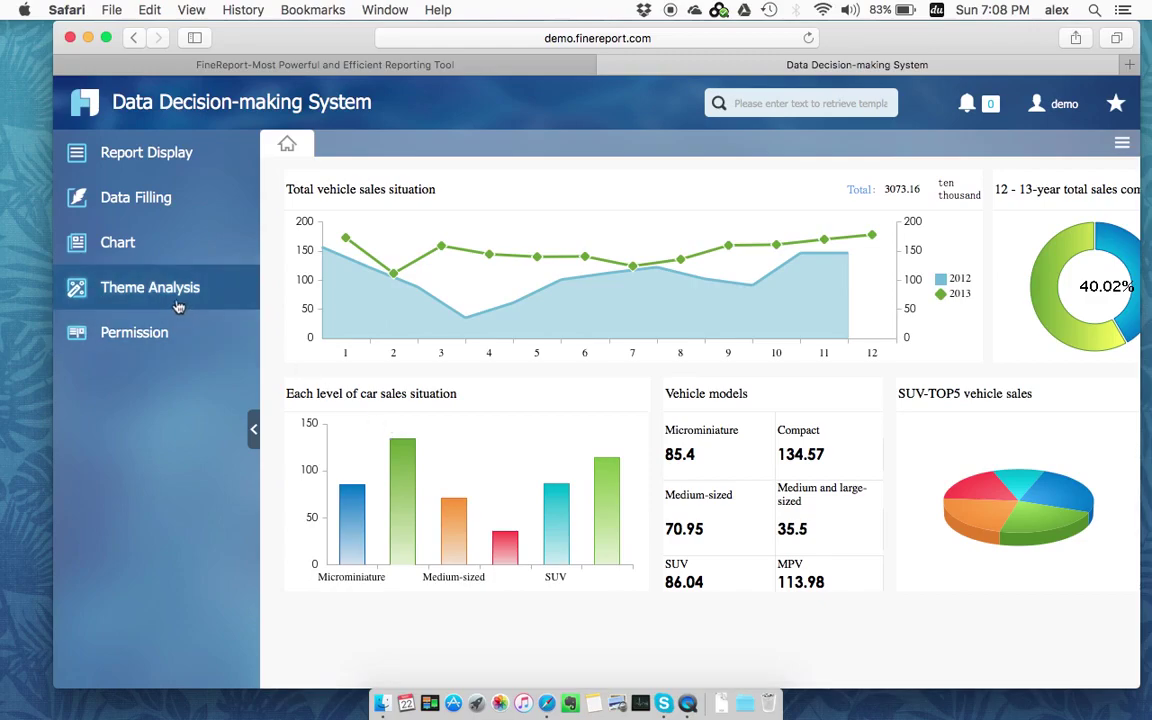
Step: Expand and collapse Theme Analysis, then list the Report Display templates
click(146, 296)
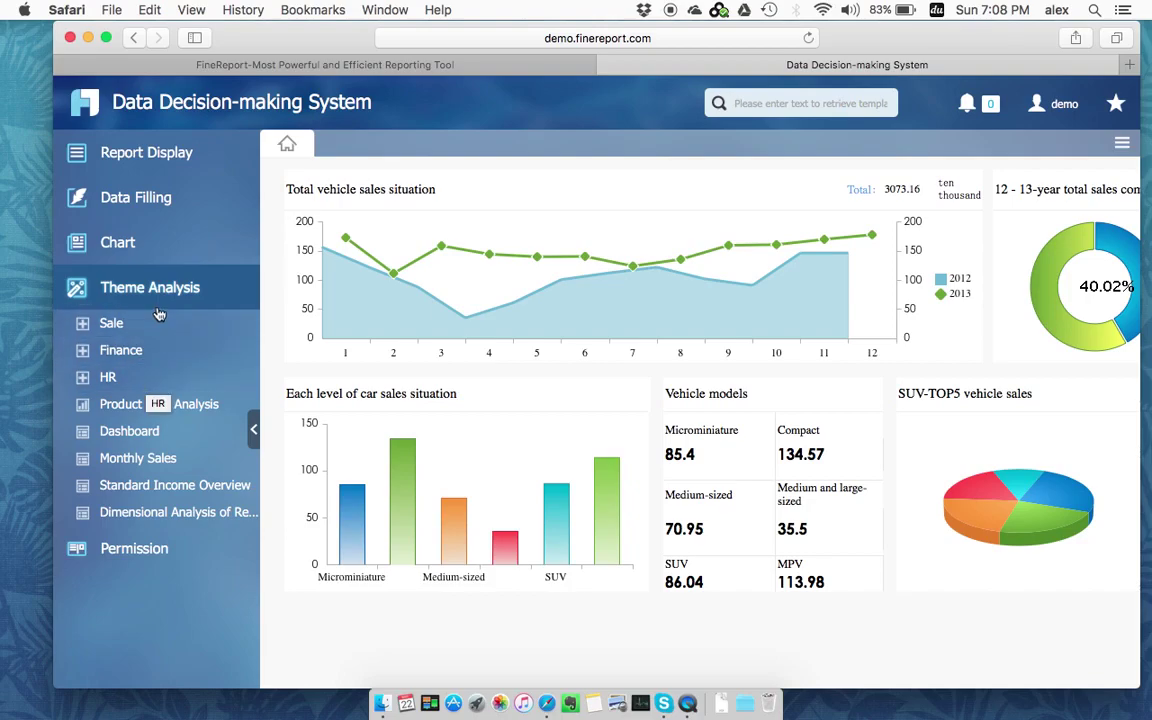
click(146, 280)
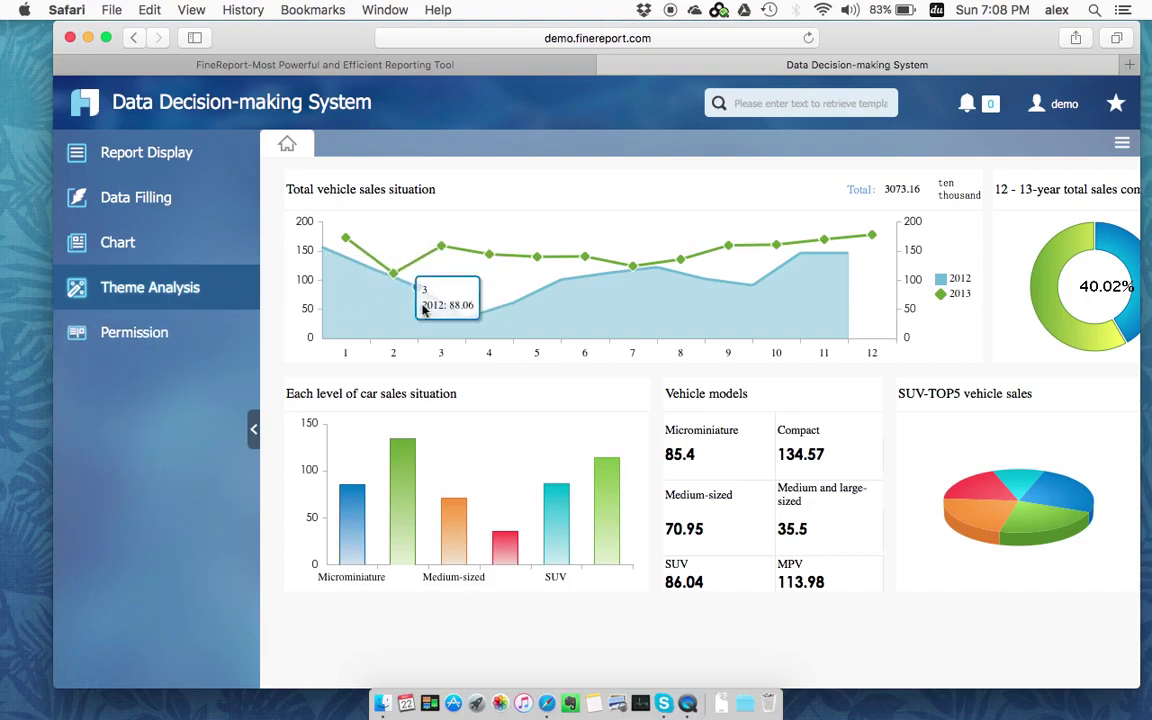
click(185, 158)
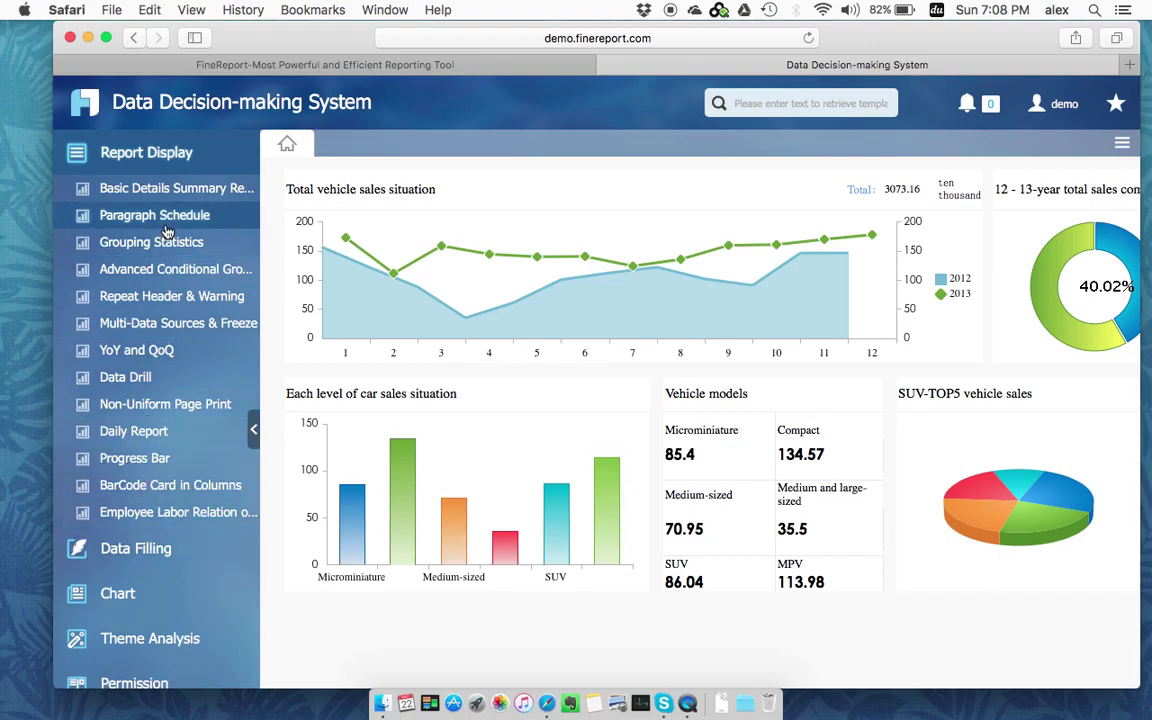
Step: Open the Basic Details Summary and Paragraph Schedule reports from Report Display
click(190, 196)
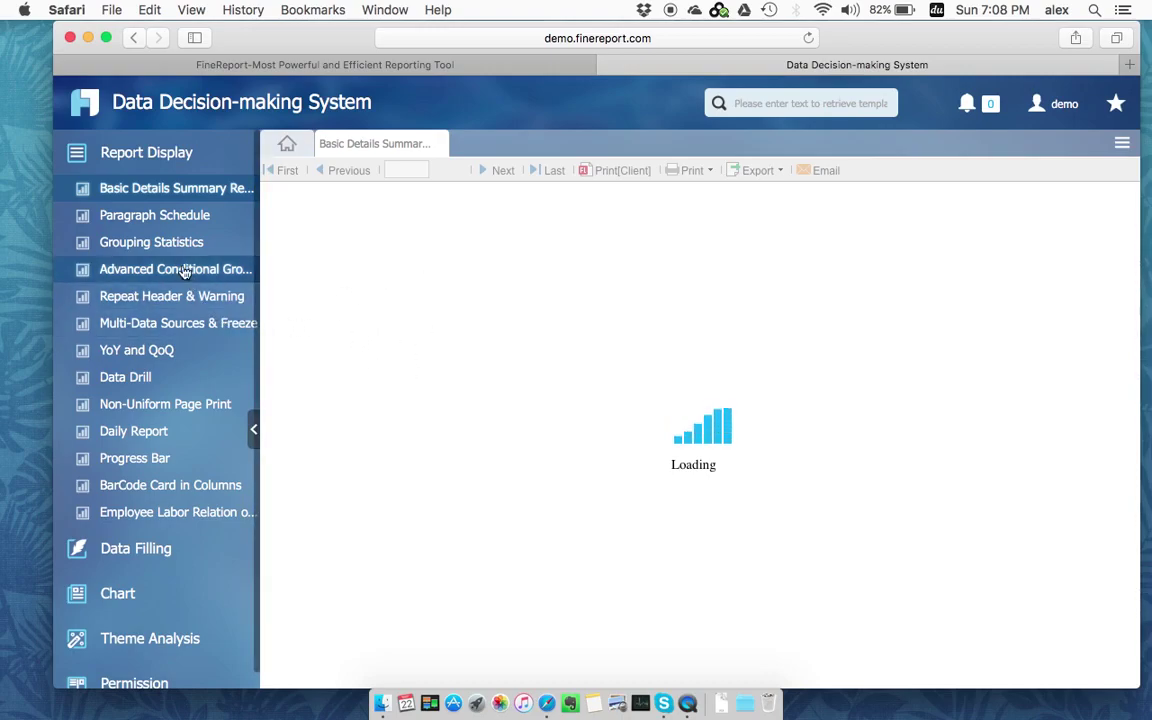
scroll(371, 323, down, 3)
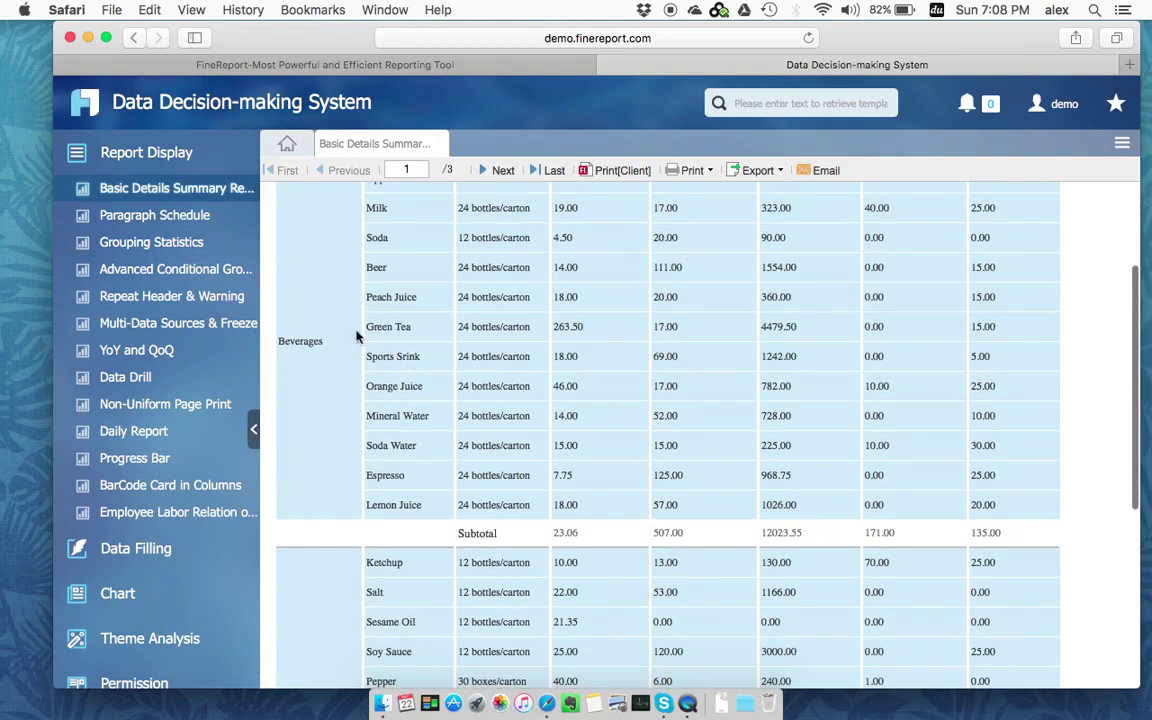
click(207, 226)
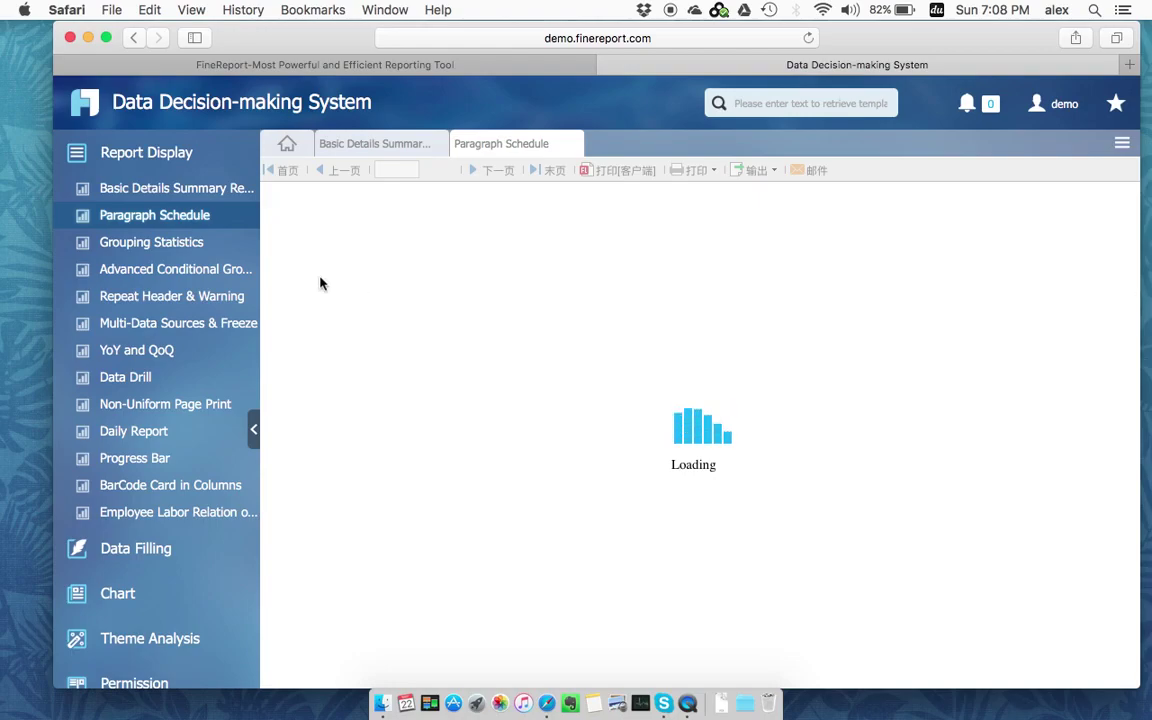
scroll(370, 266, down, 2)
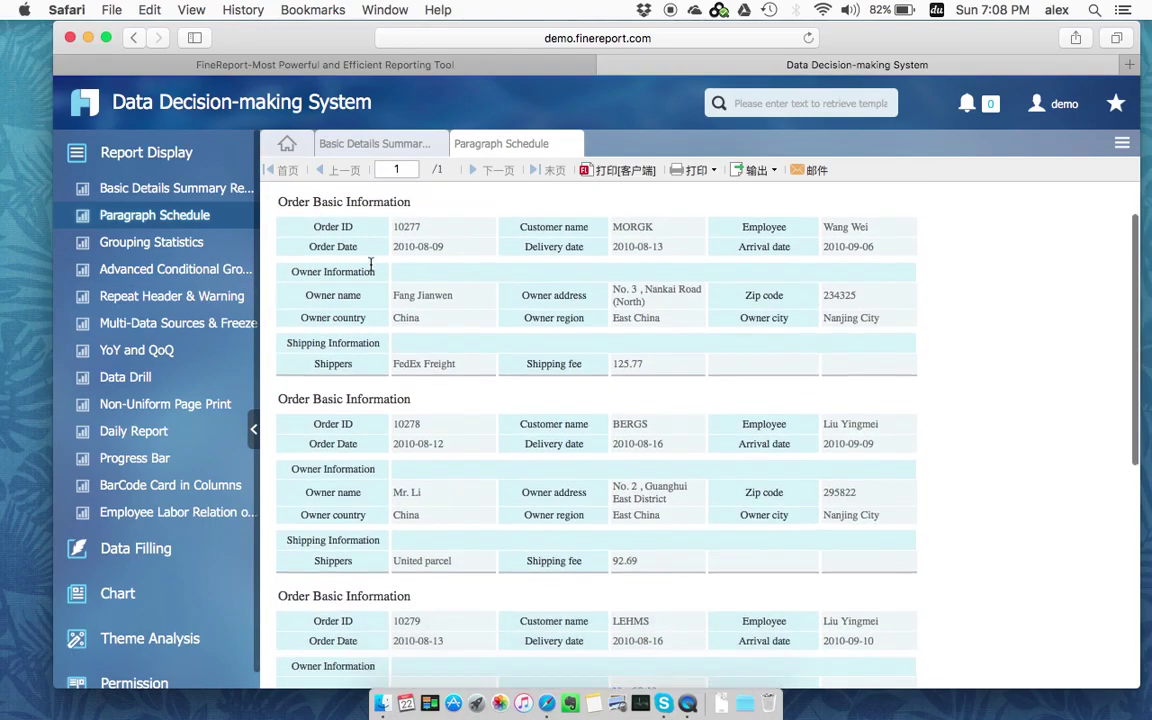
scroll(370, 266, down, 3)
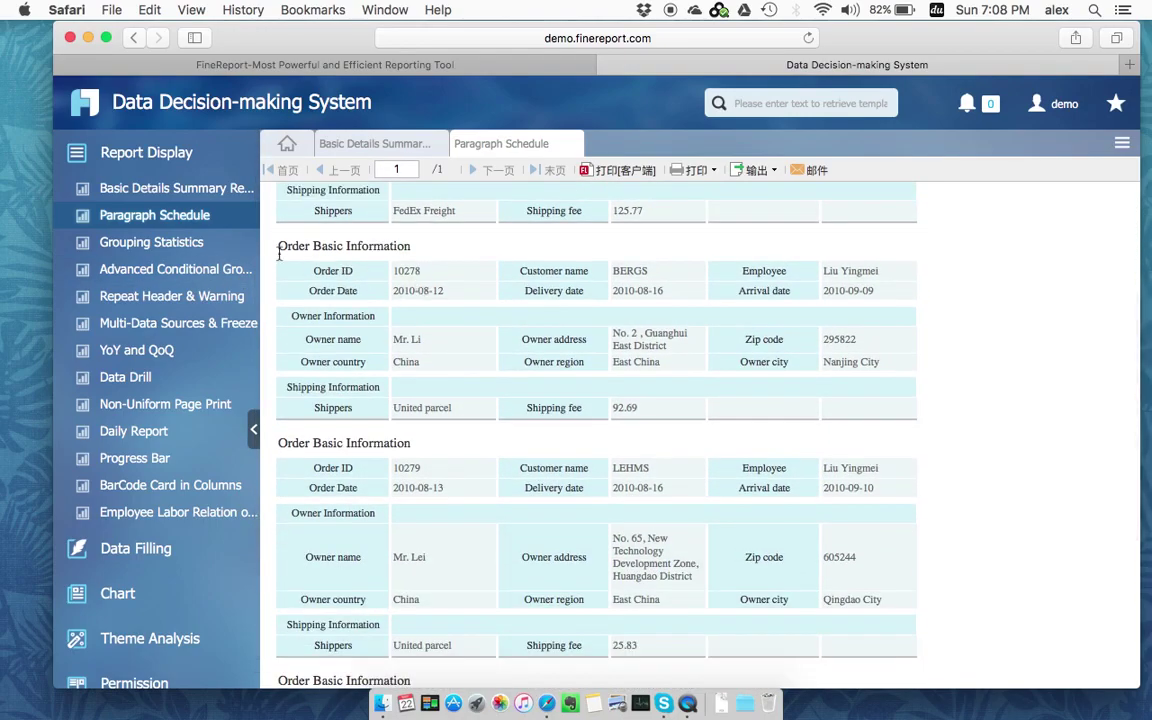
Step: Open and scroll through the Grouping Statistics and Progress Bar reports
click(151, 243)
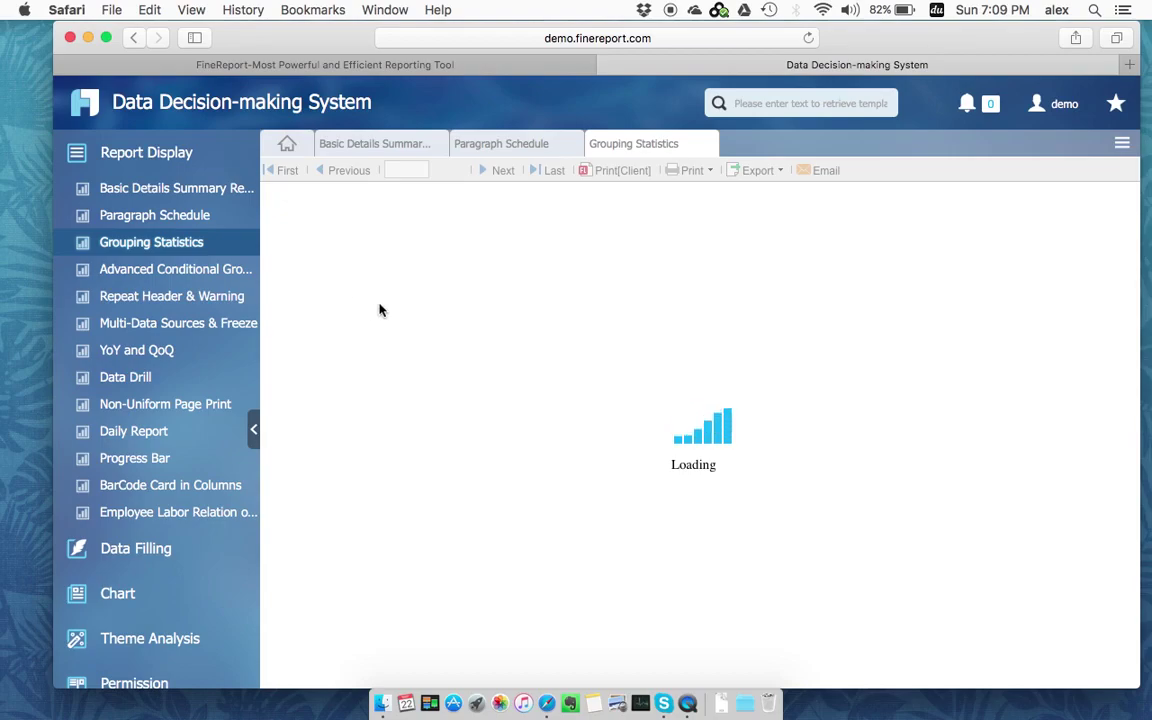
scroll(379, 310, down, 1)
scroll(379, 310, down, 5)
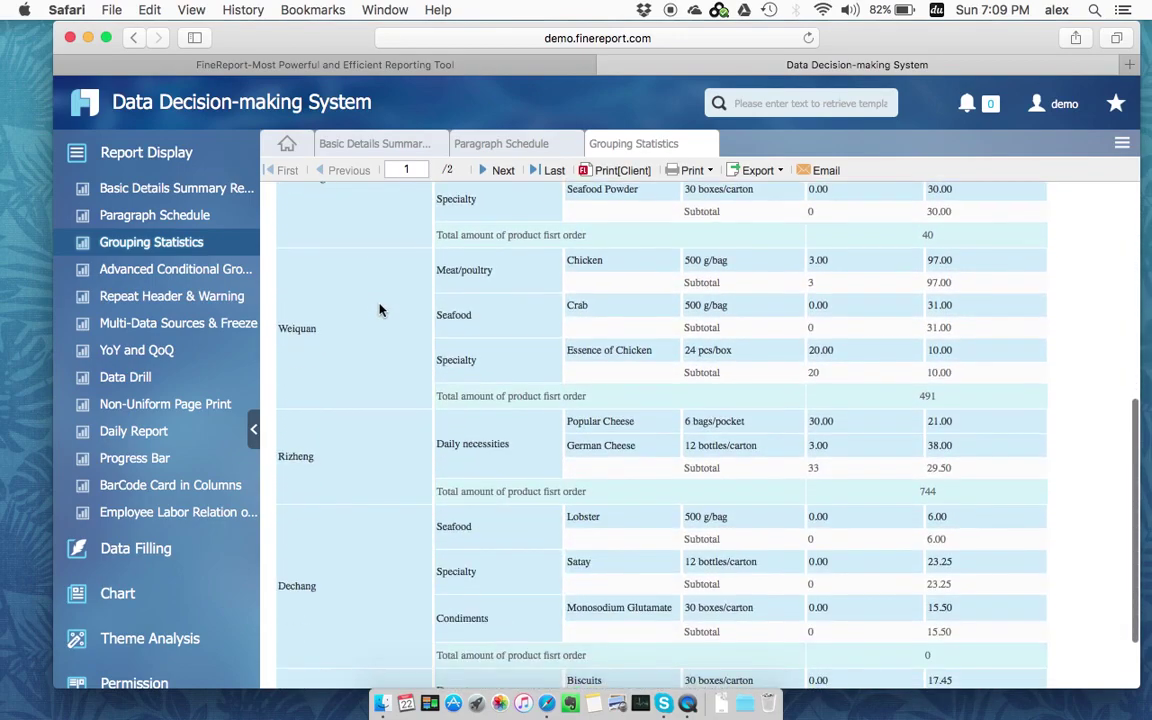
scroll(379, 310, up, 3)
scroll(379, 310, up, 2)
scroll(379, 310, right, 1)
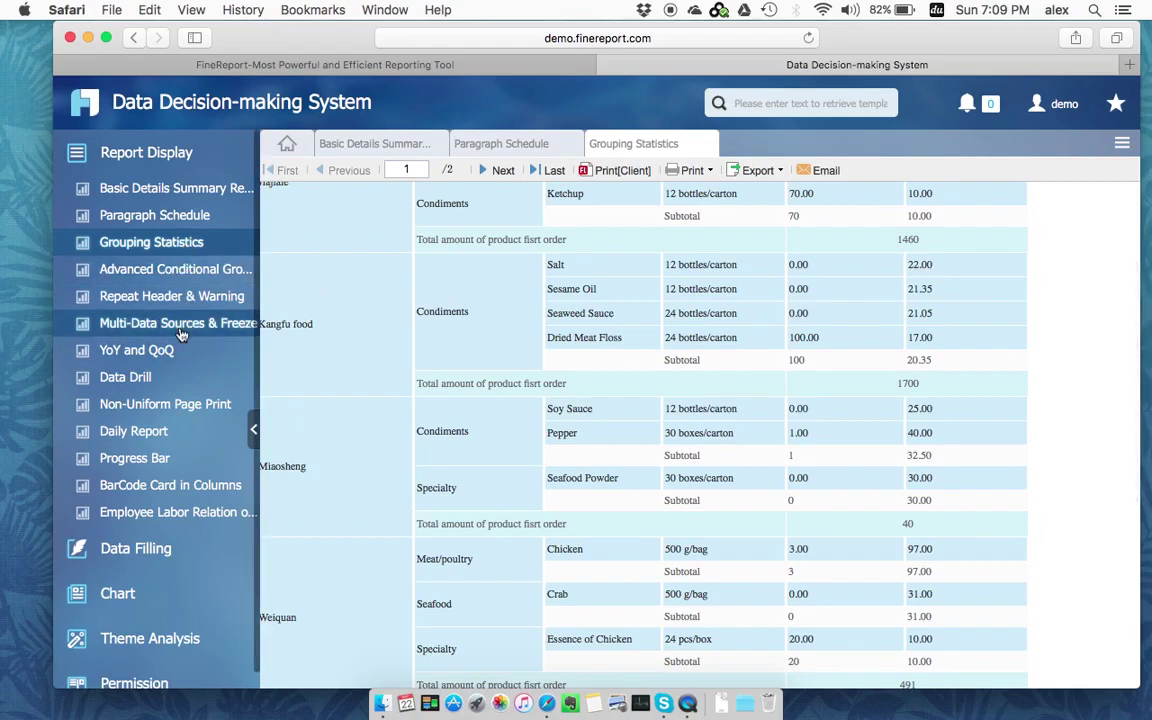
scroll(182, 335, down, 1)
click(168, 442)
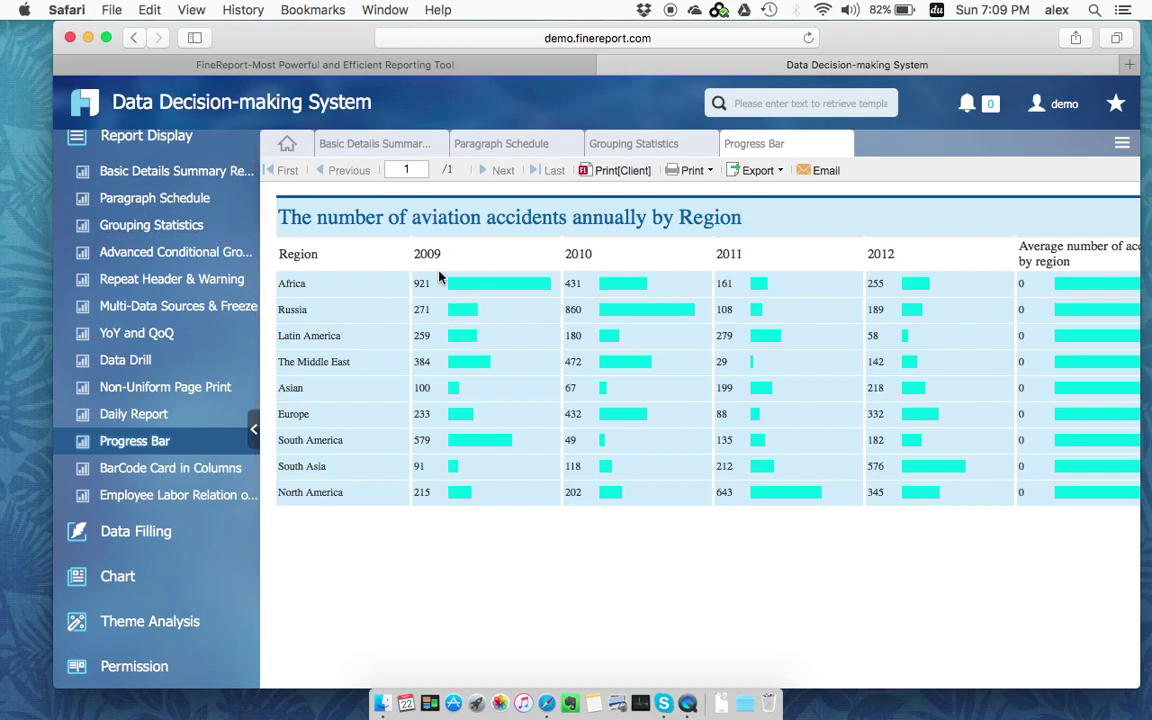
scroll(125, 362, up, 2)
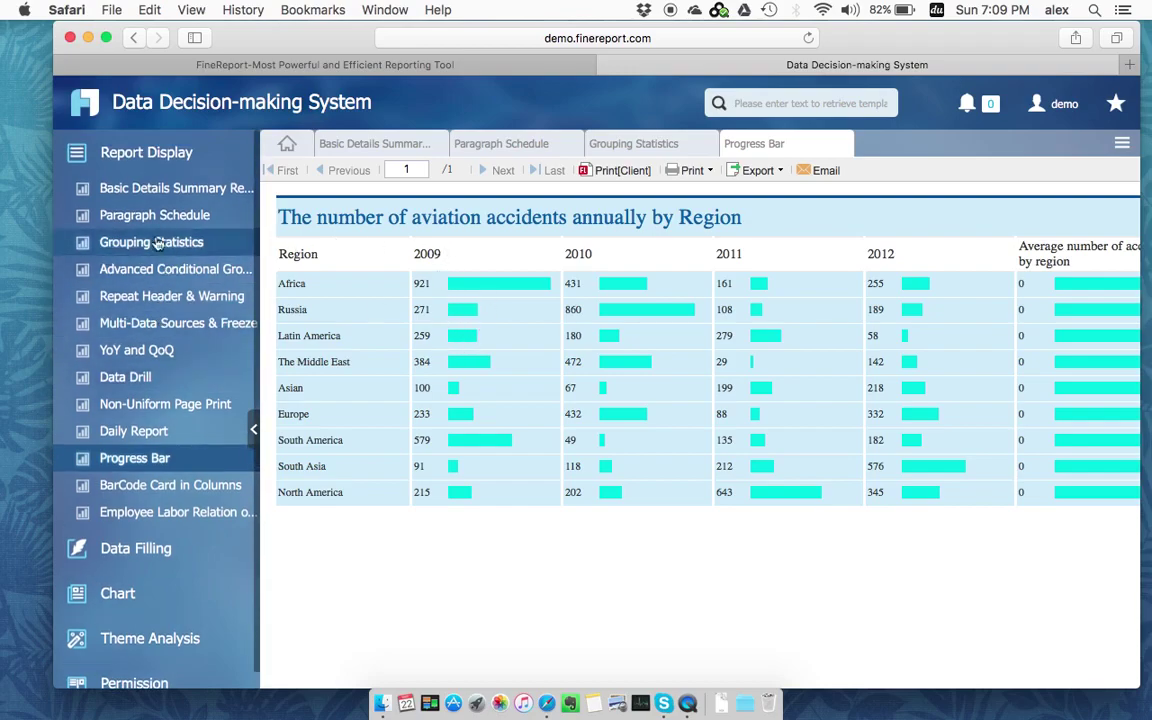
Step: Collapse Report Display, close all four report tabs, and list the Data Filling forms
click(147, 150)
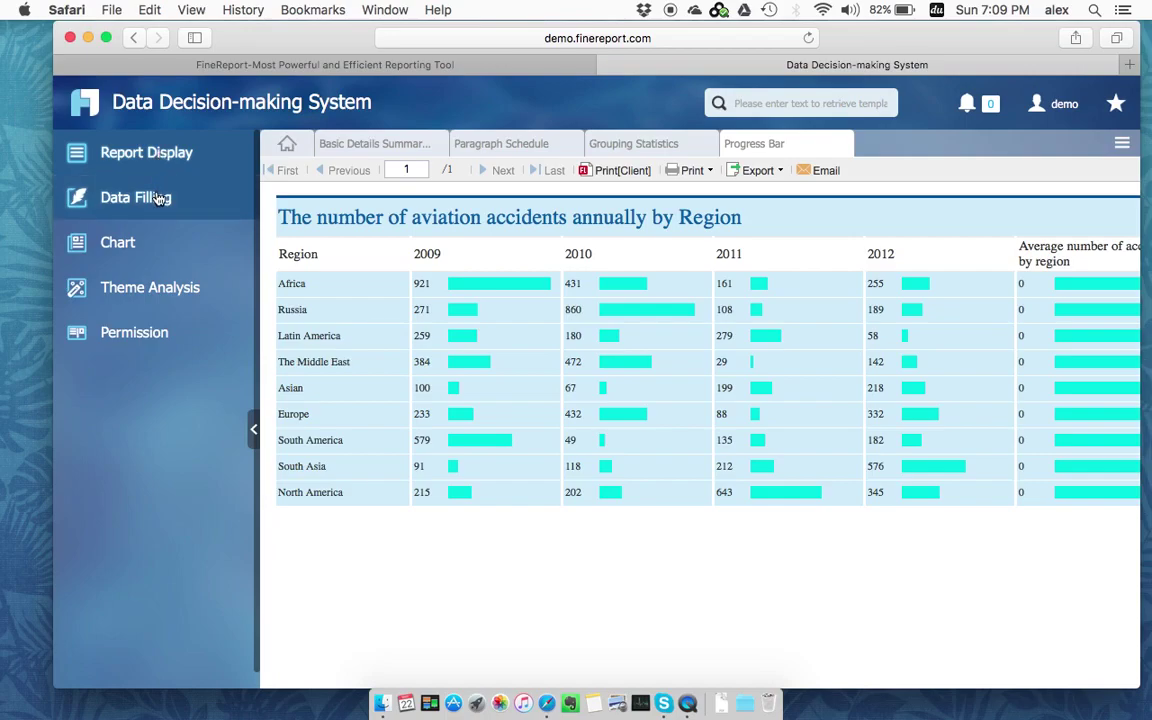
click(432, 144)
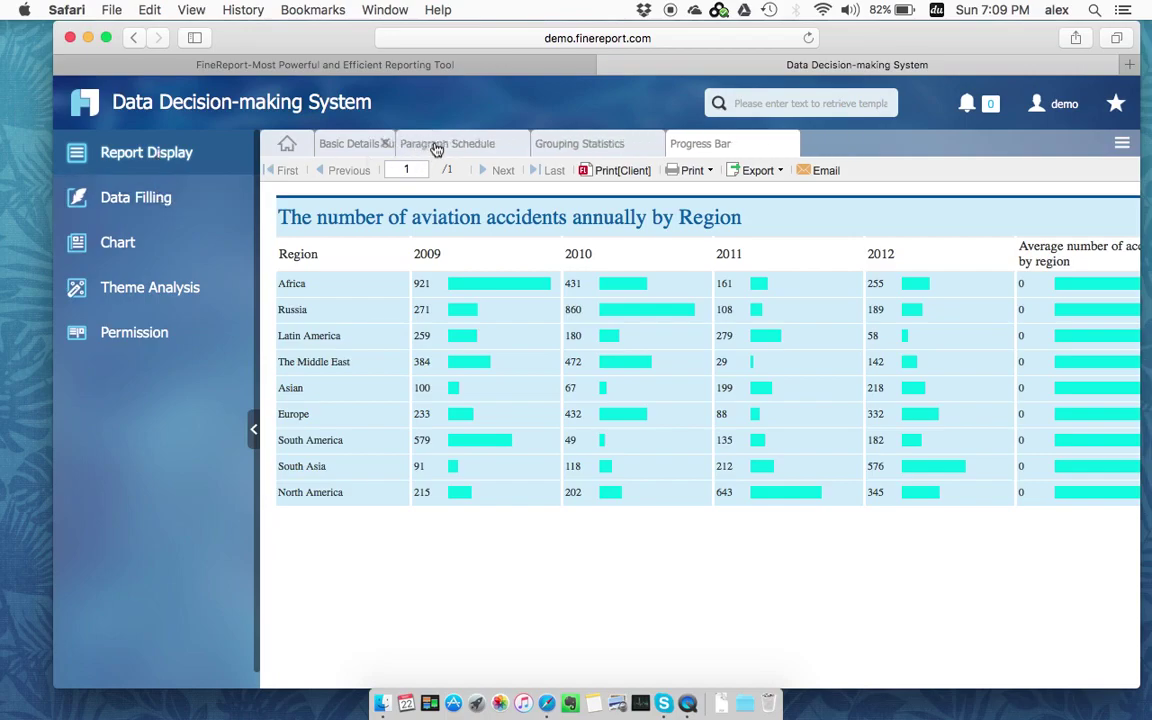
click(432, 144)
click(434, 145)
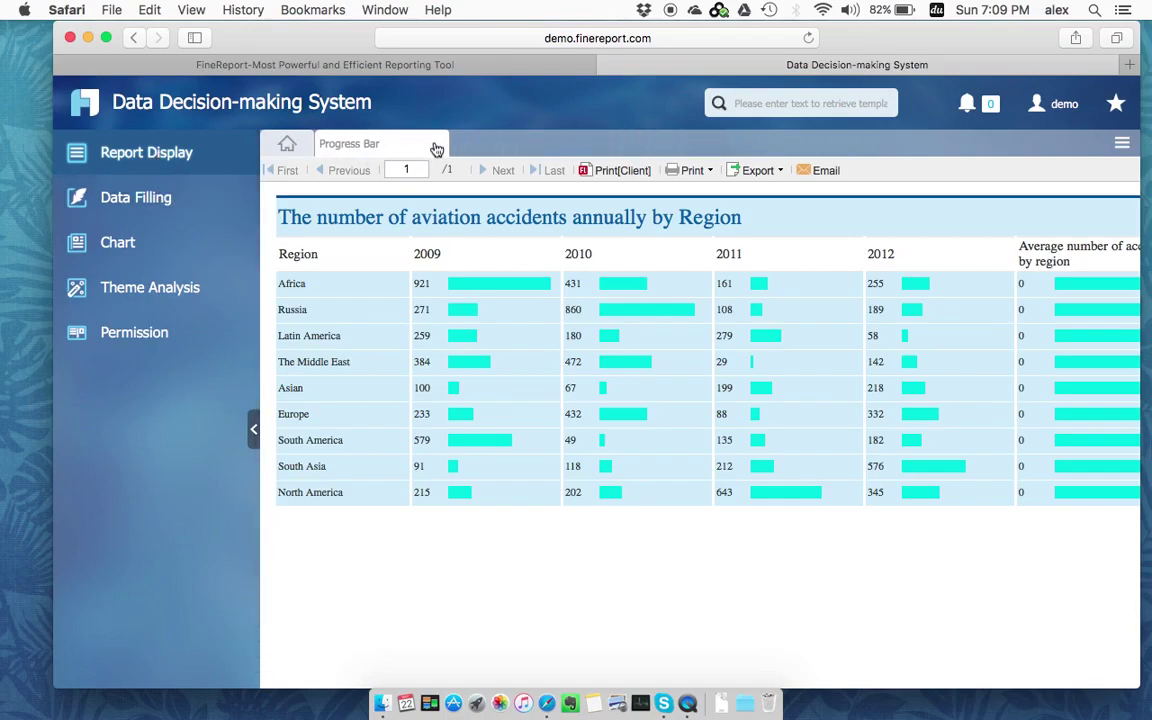
click(440, 144)
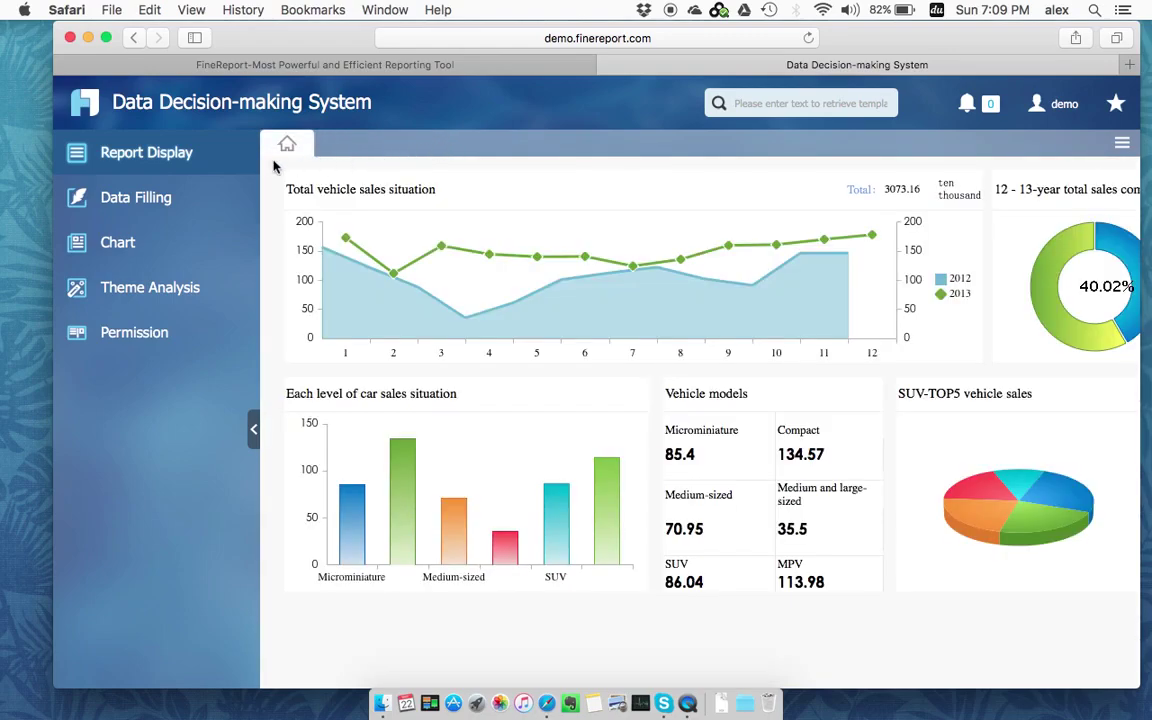
click(168, 206)
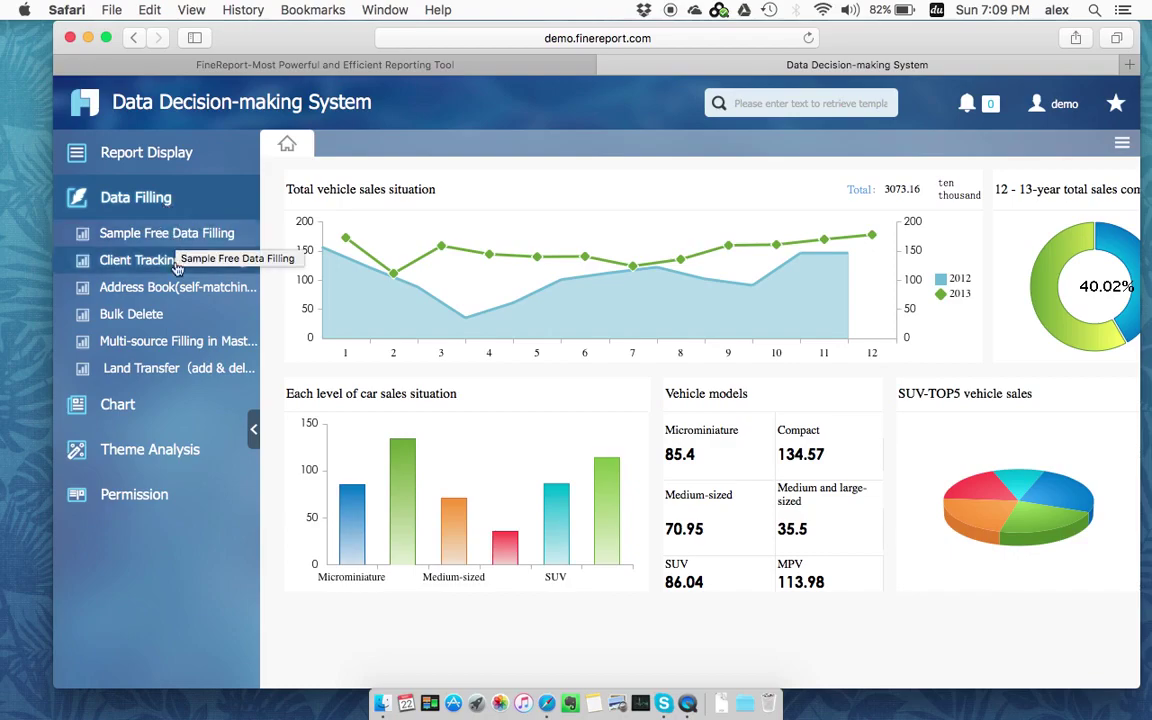
Step: Open Sample Free Data Filling and set Gender to male and Date of birth to 2016/04
click(190, 232)
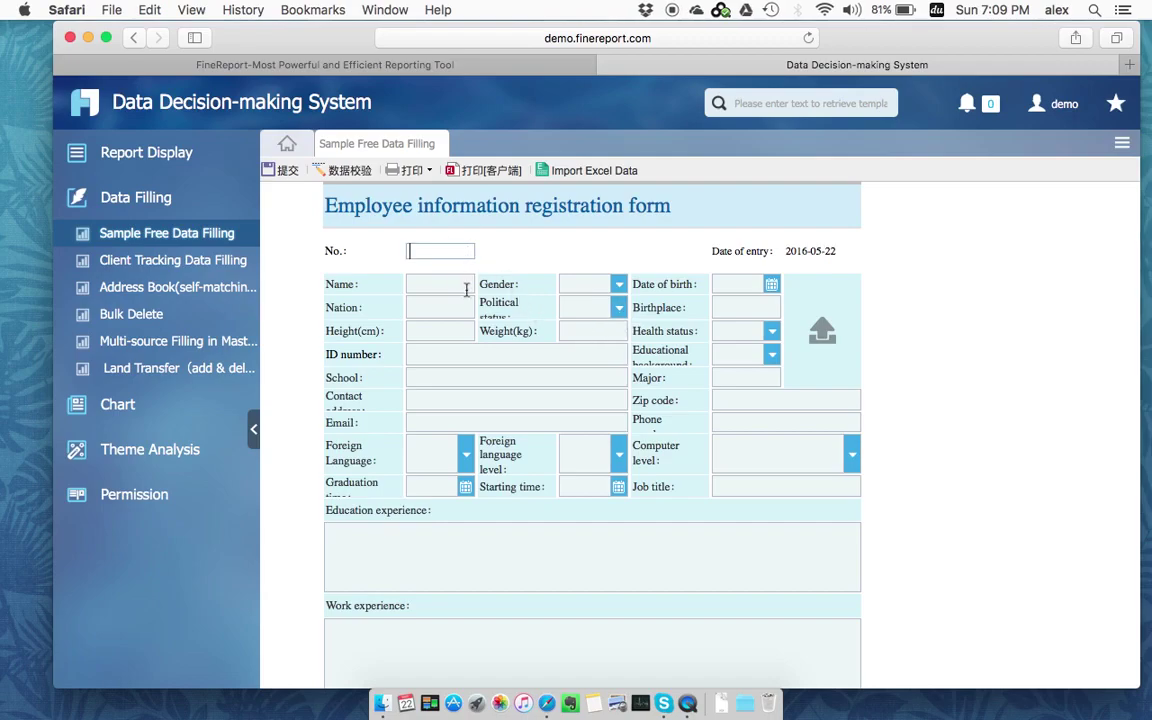
click(618, 285)
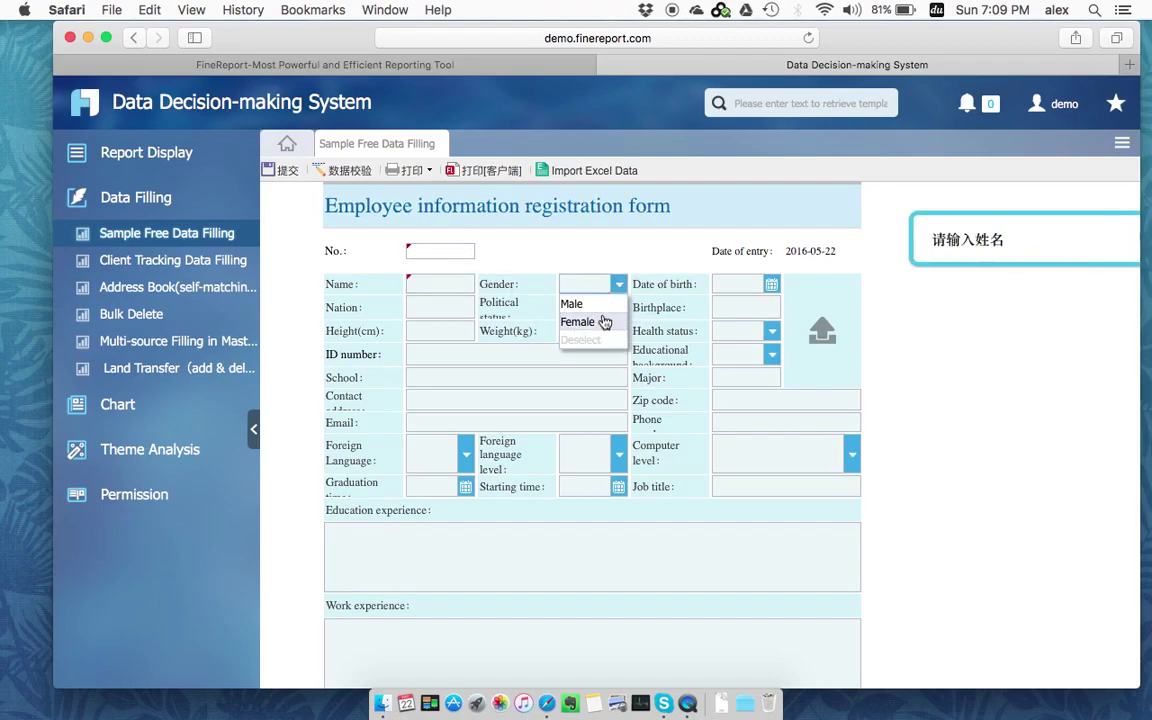
click(577, 301)
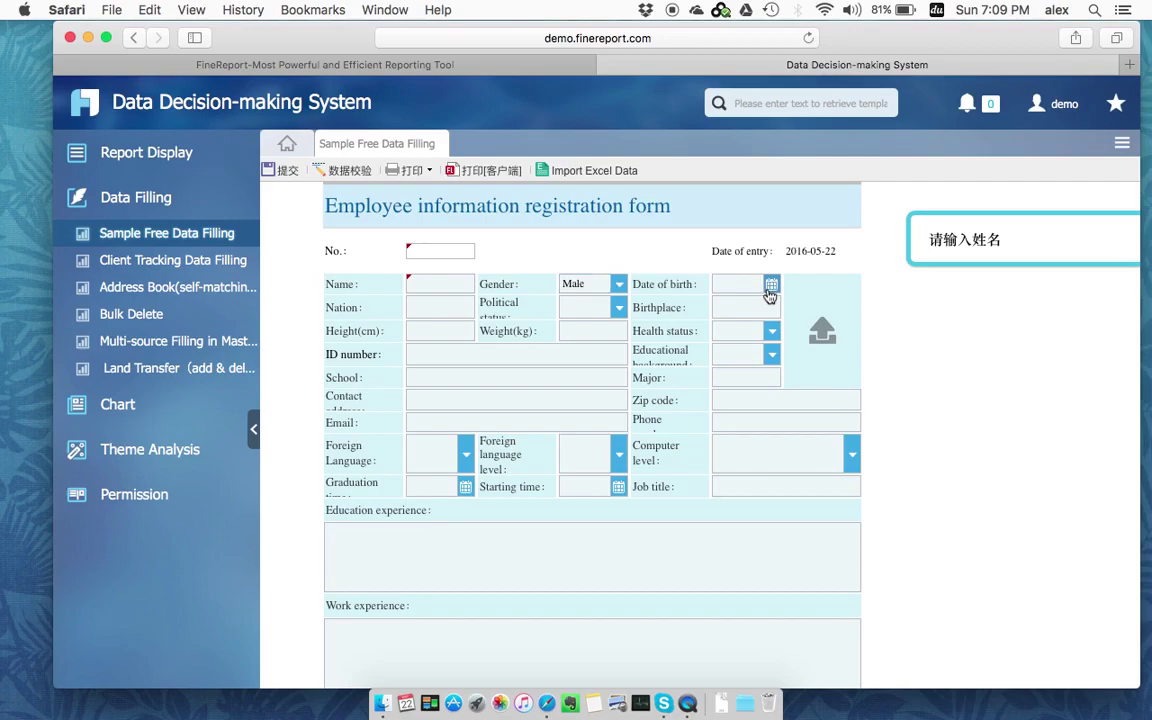
click(769, 288)
click(798, 337)
click(509, 346)
scroll(419, 383, down, 5)
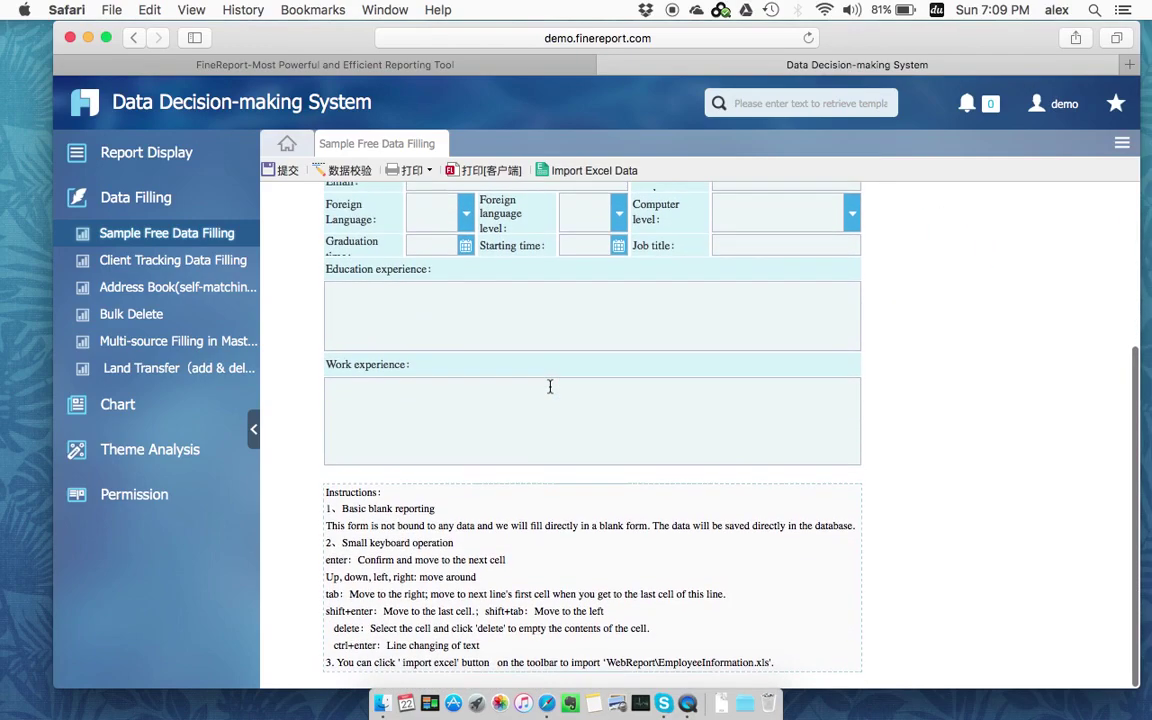
scroll(550, 386, up, 5)
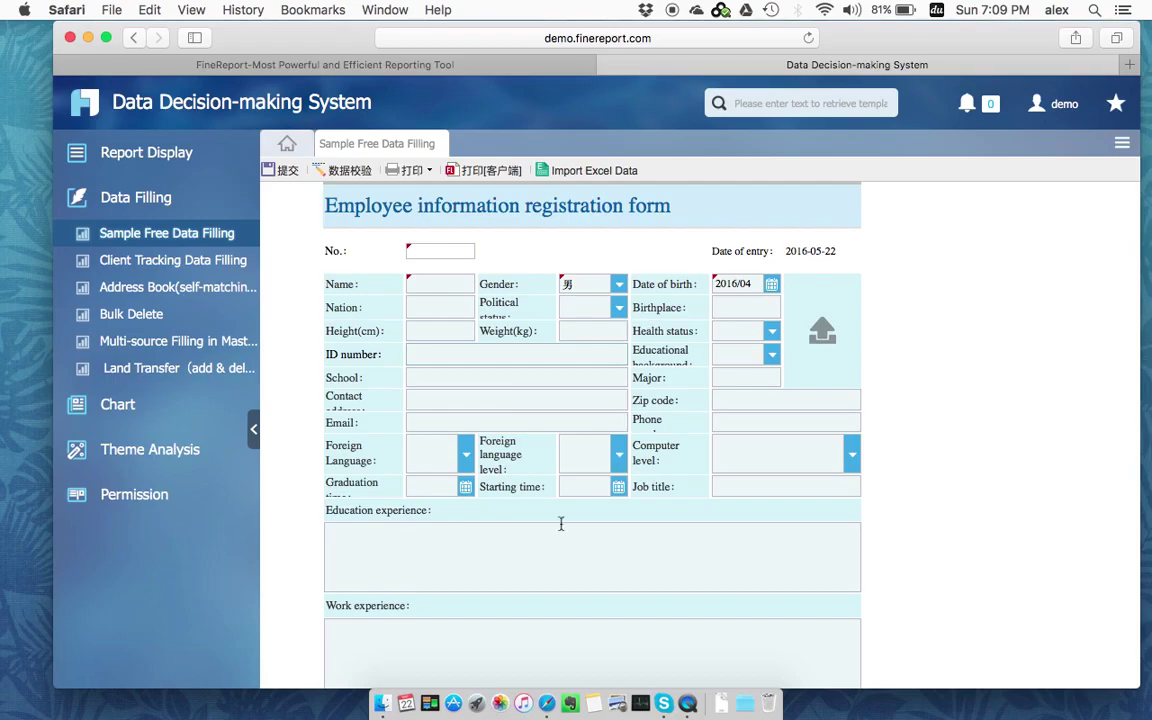
Step: Open the Client Tracking Data Filling form, then return to the Sample Free Data Filling tab
click(226, 262)
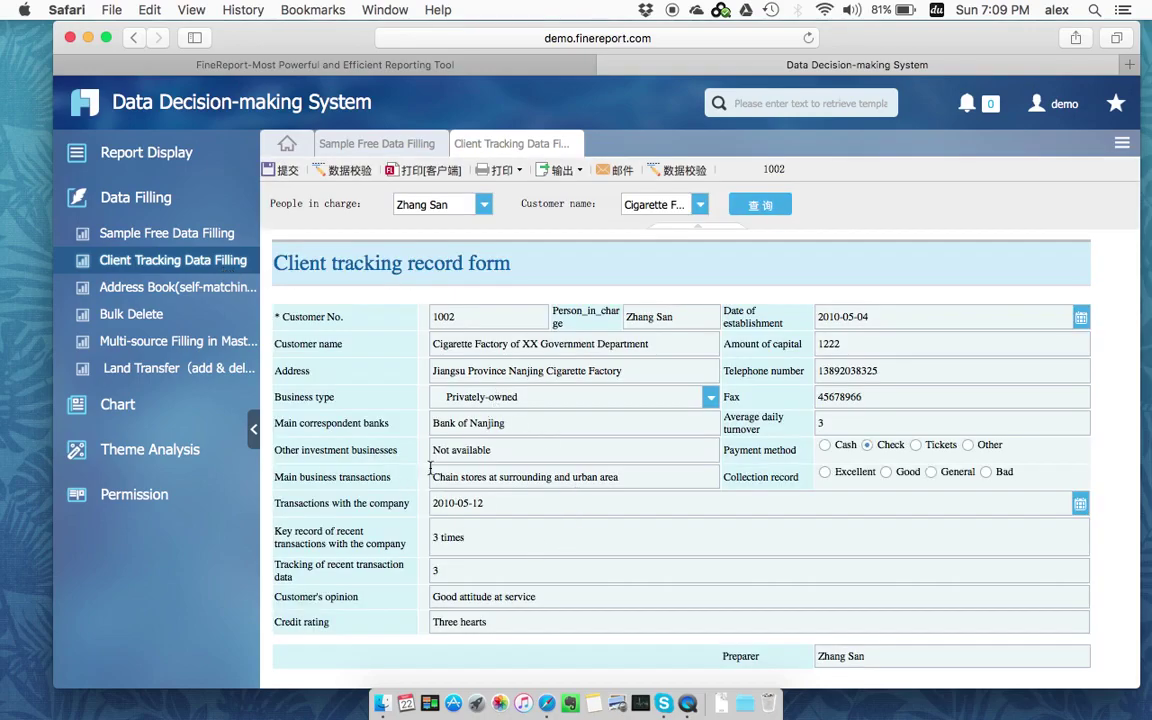
scroll(450, 360, down, 1)
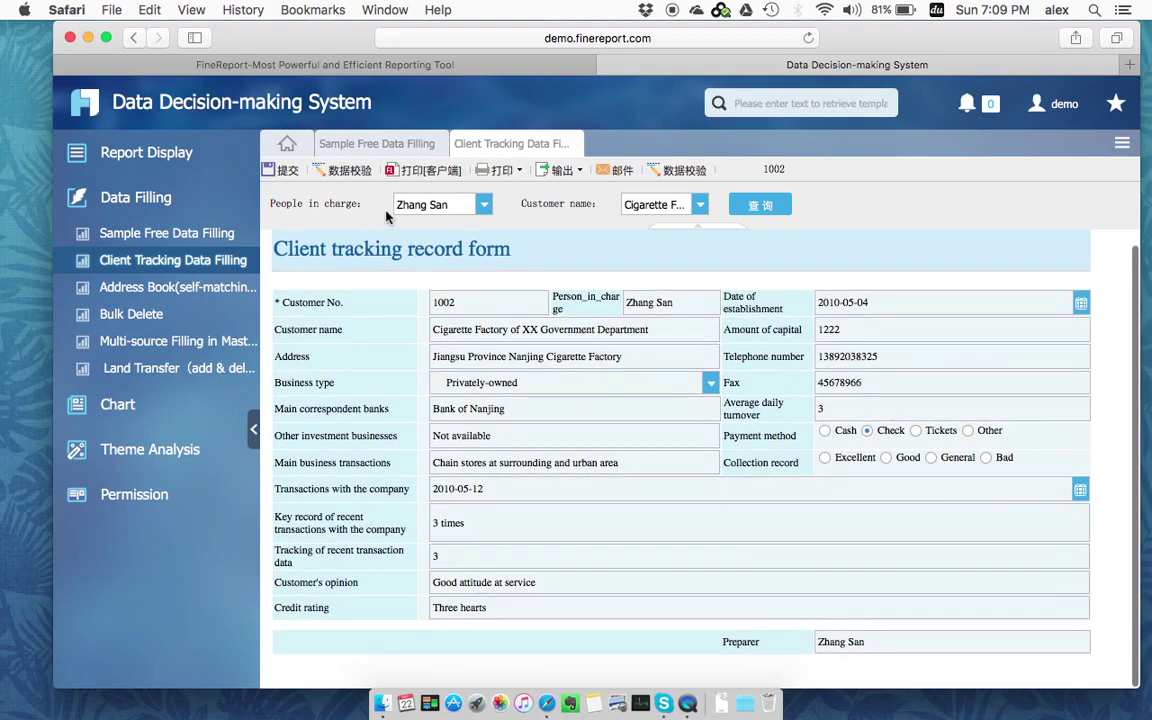
click(379, 148)
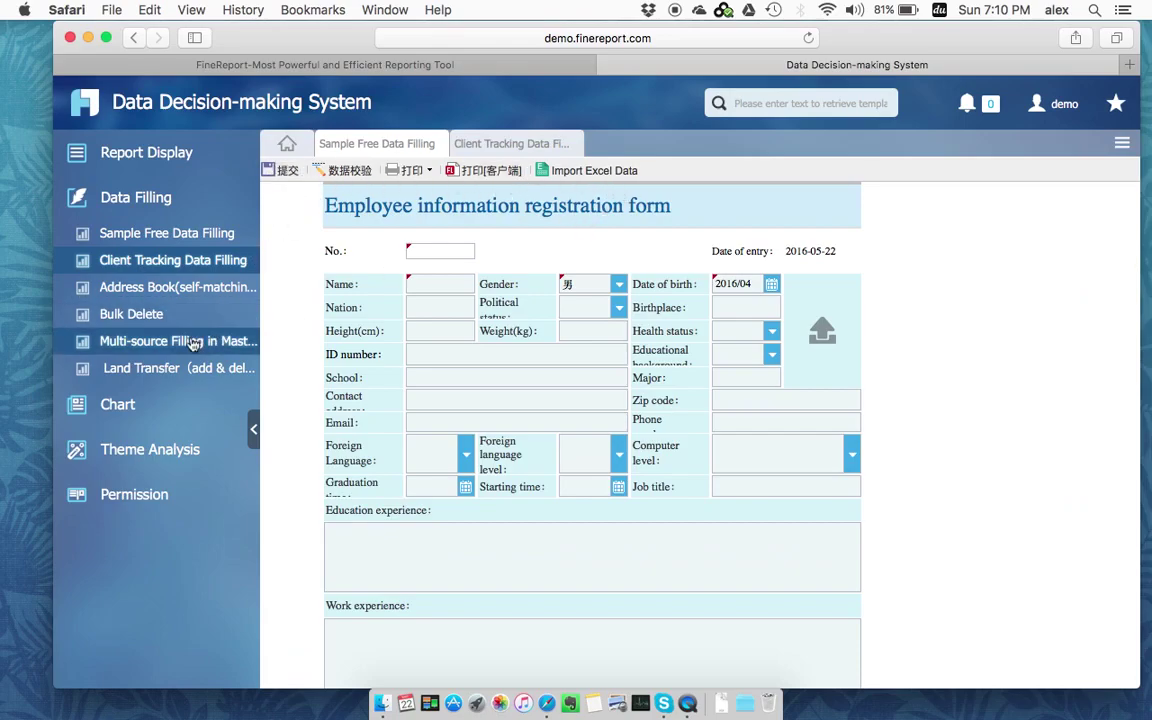
Step: Expand the Chart category with its basic and advanced chart type lists
click(150, 404)
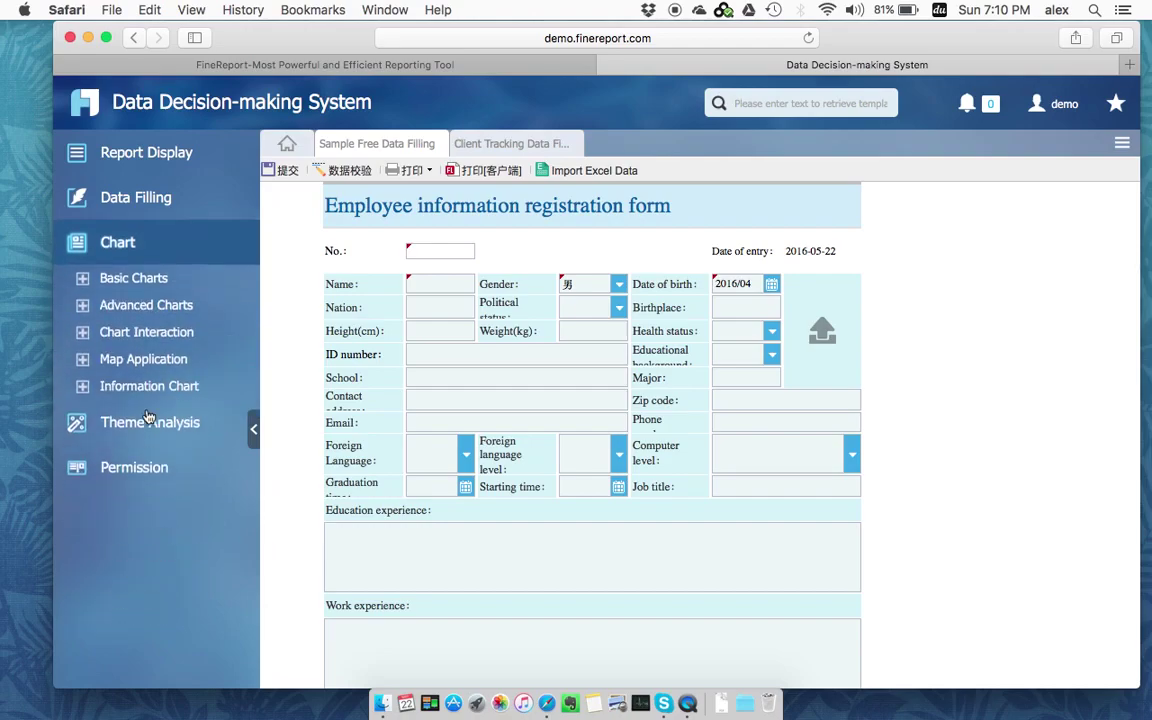
click(134, 278)
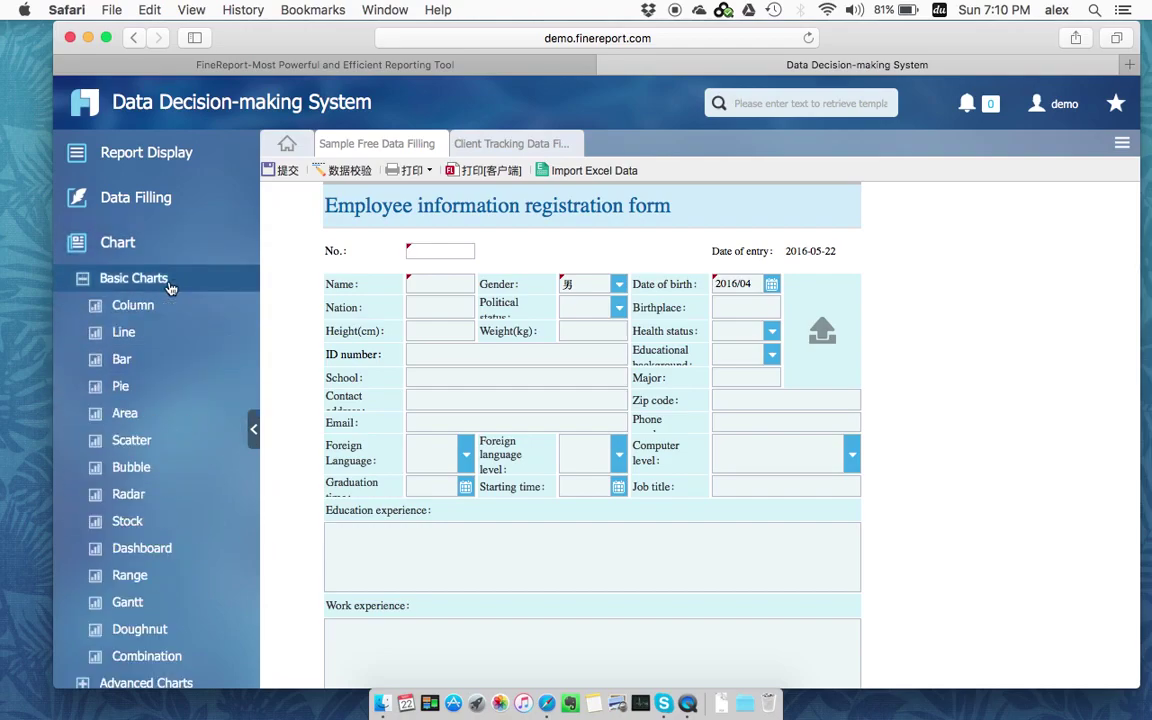
scroll(170, 288, down, 5)
scroll(170, 288, up, 3)
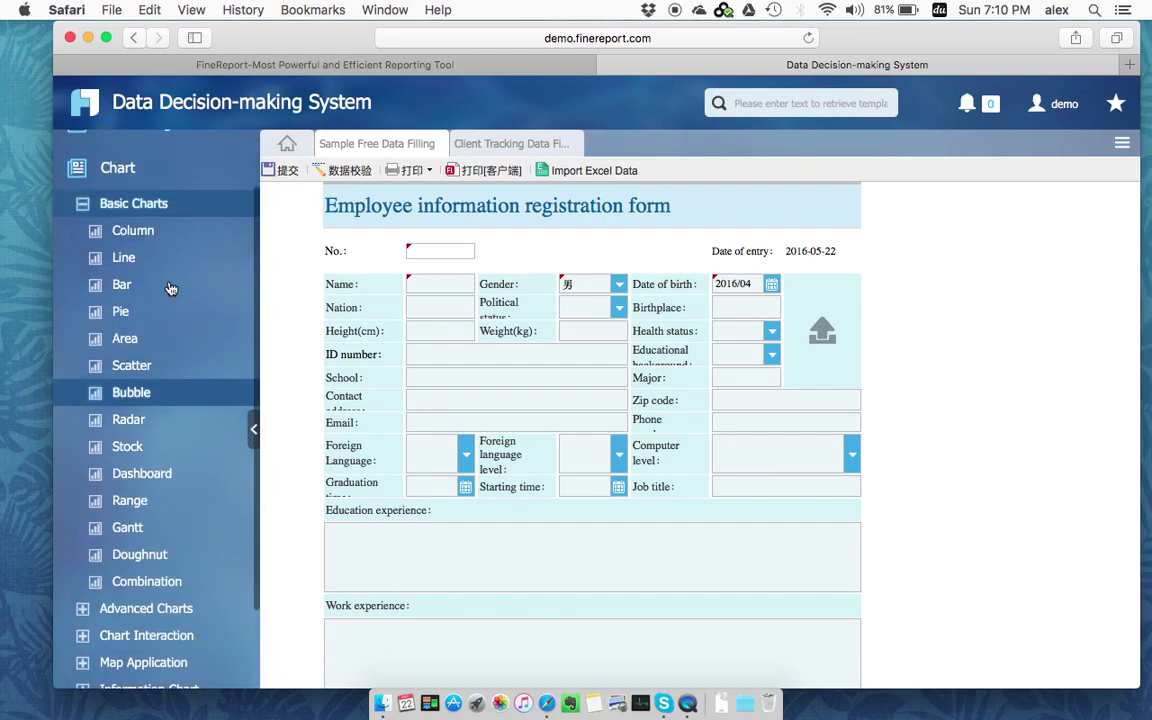
scroll(170, 288, down, 2)
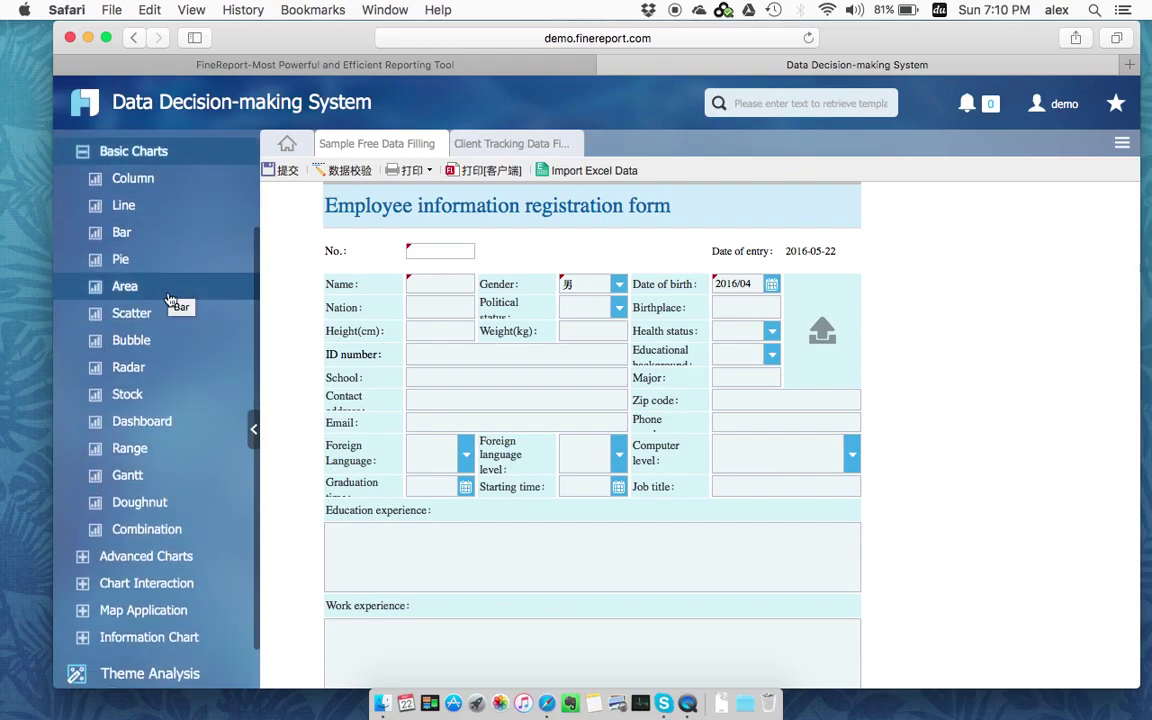
click(150, 556)
scroll(150, 540, down, 10)
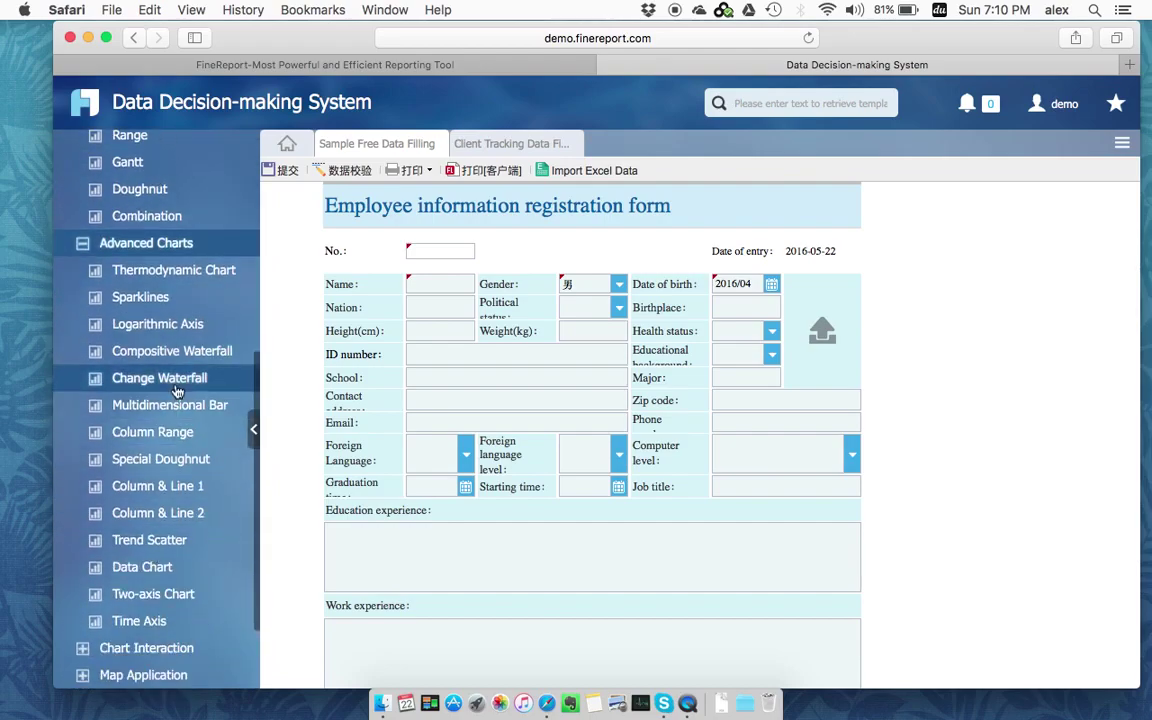
Step: Open the Thermodynamic, Sparklines, Change Waterfall, Column & Line 1, Two-axis and Time Axis examples
click(180, 272)
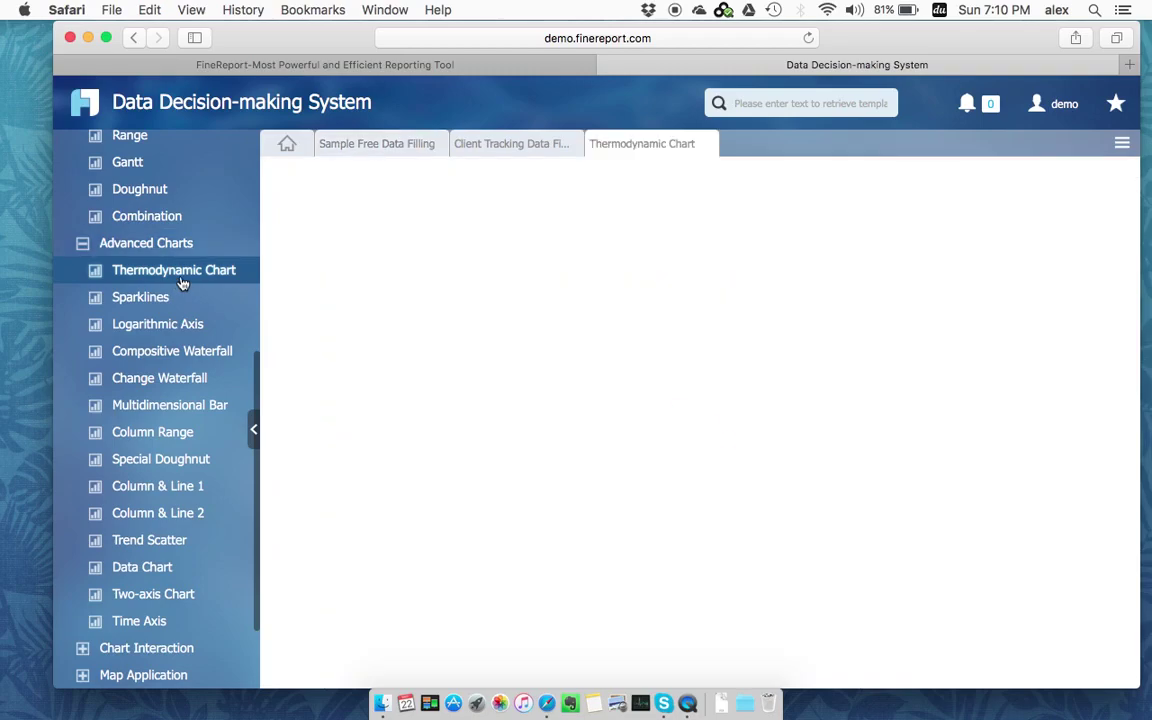
click(181, 308)
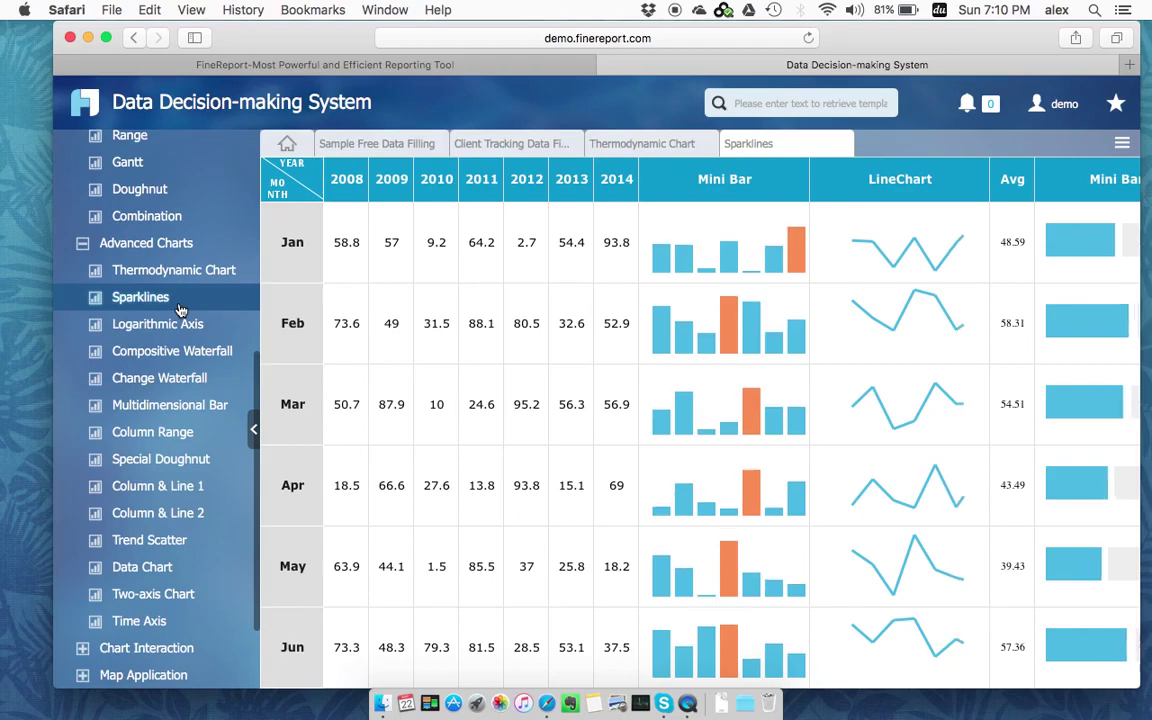
click(180, 382)
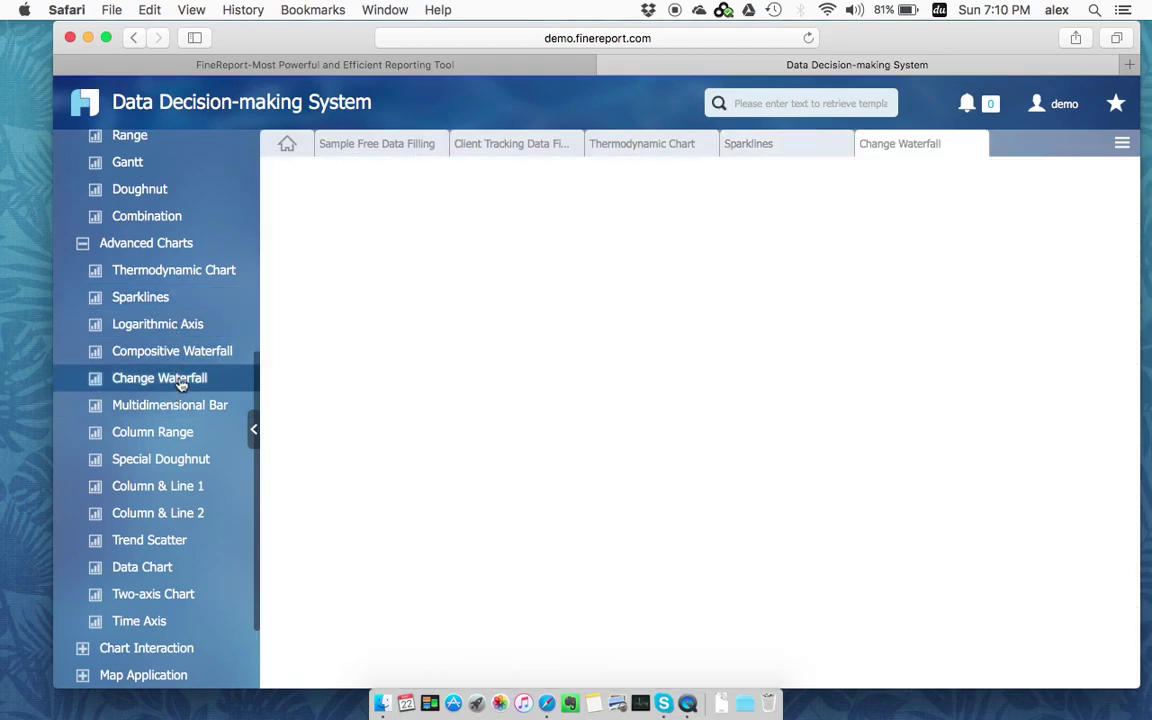
scroll(180, 383, down, 3)
click(180, 383)
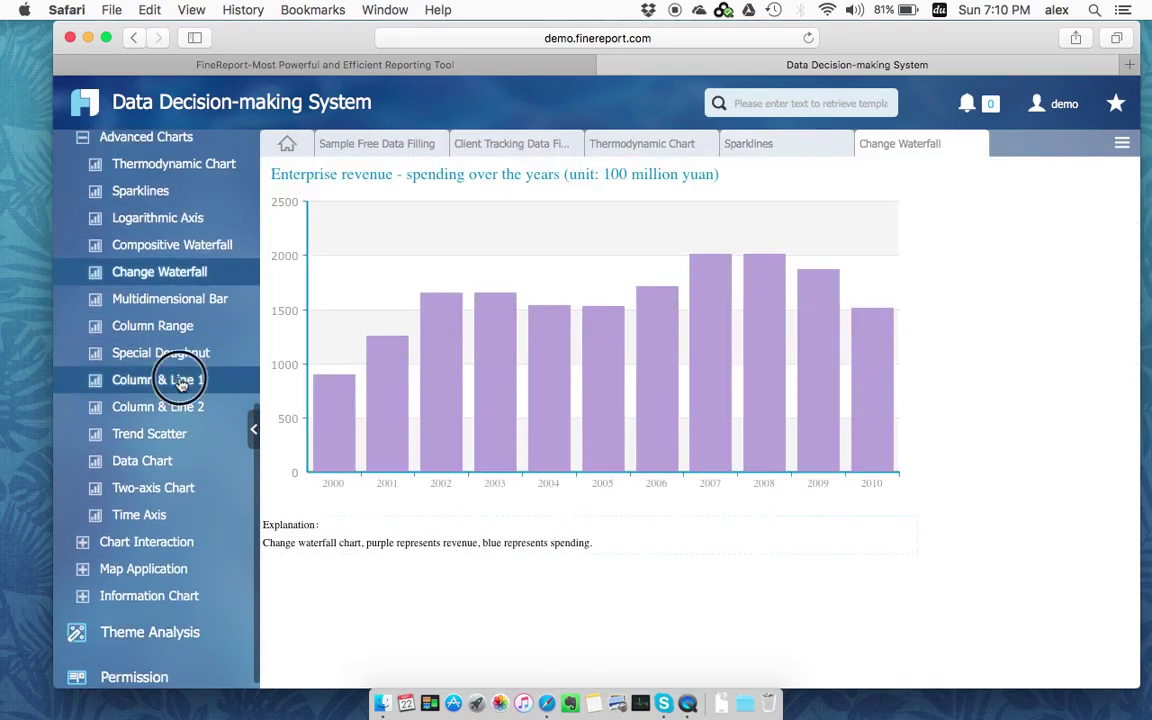
click(170, 487)
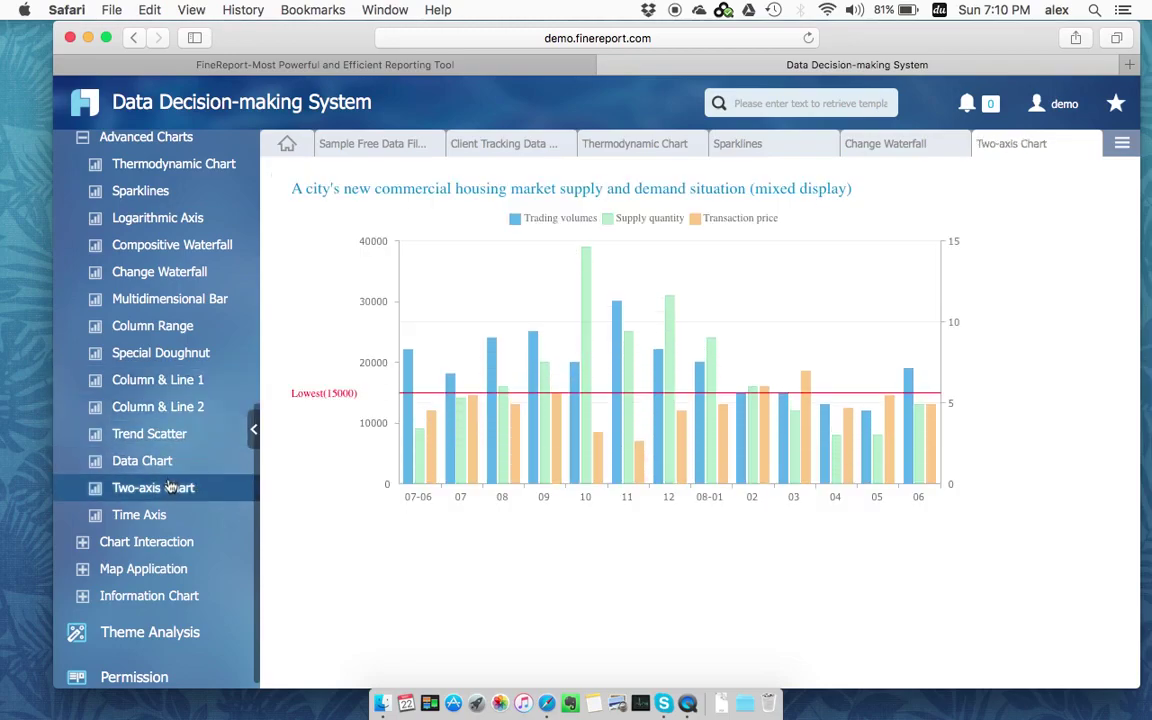
click(452, 434)
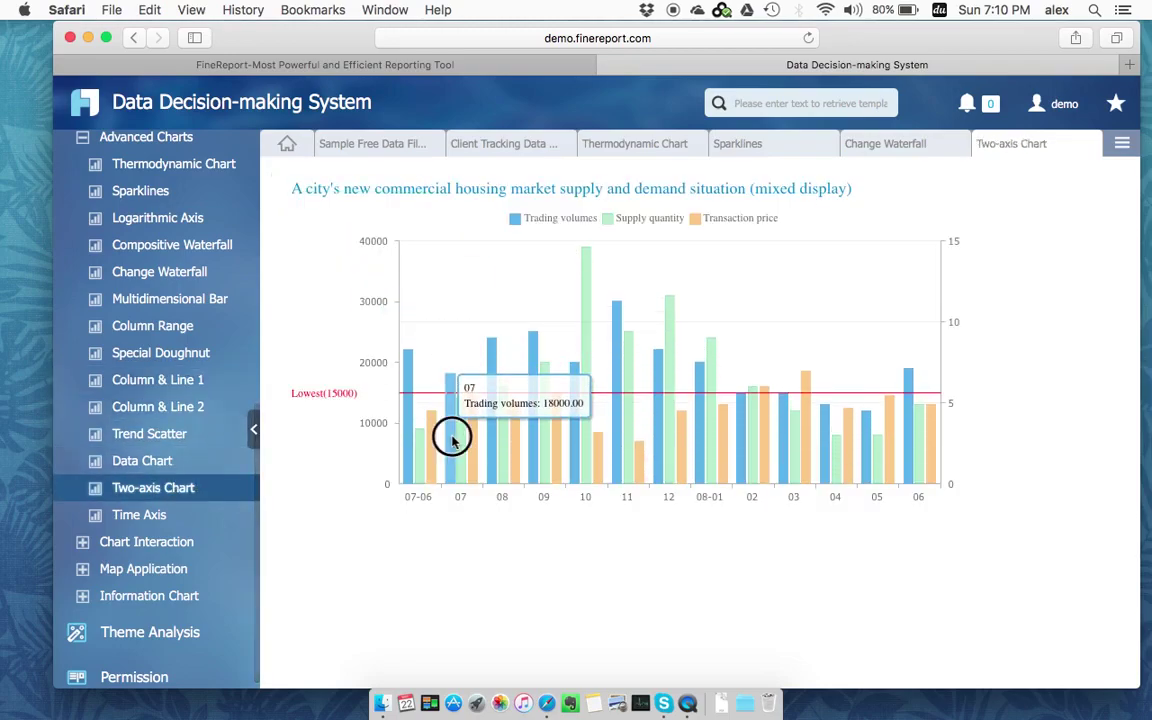
click(452, 438)
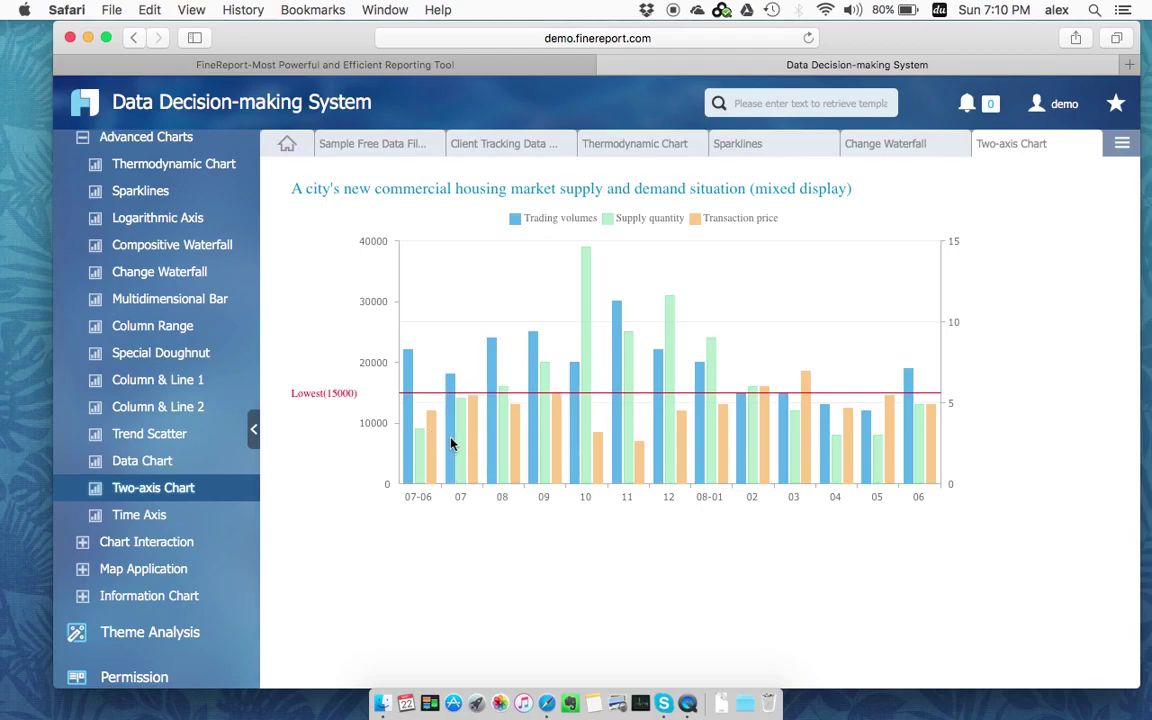
click(184, 512)
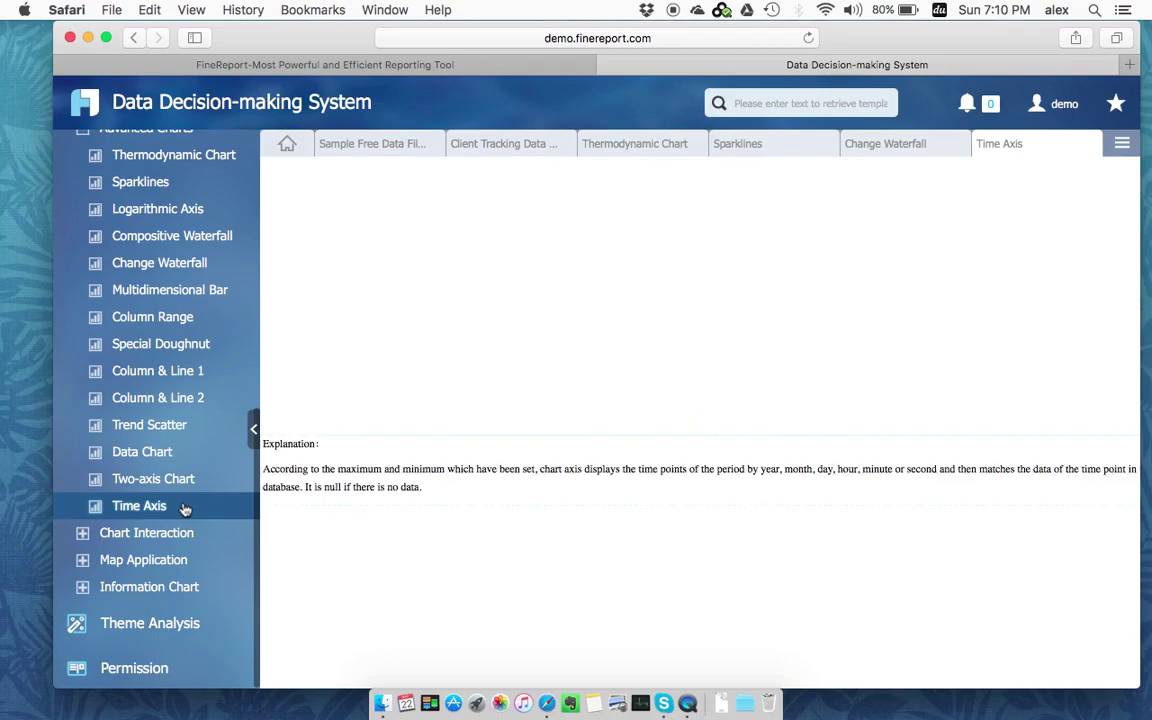
scroll(188, 509, up, 5)
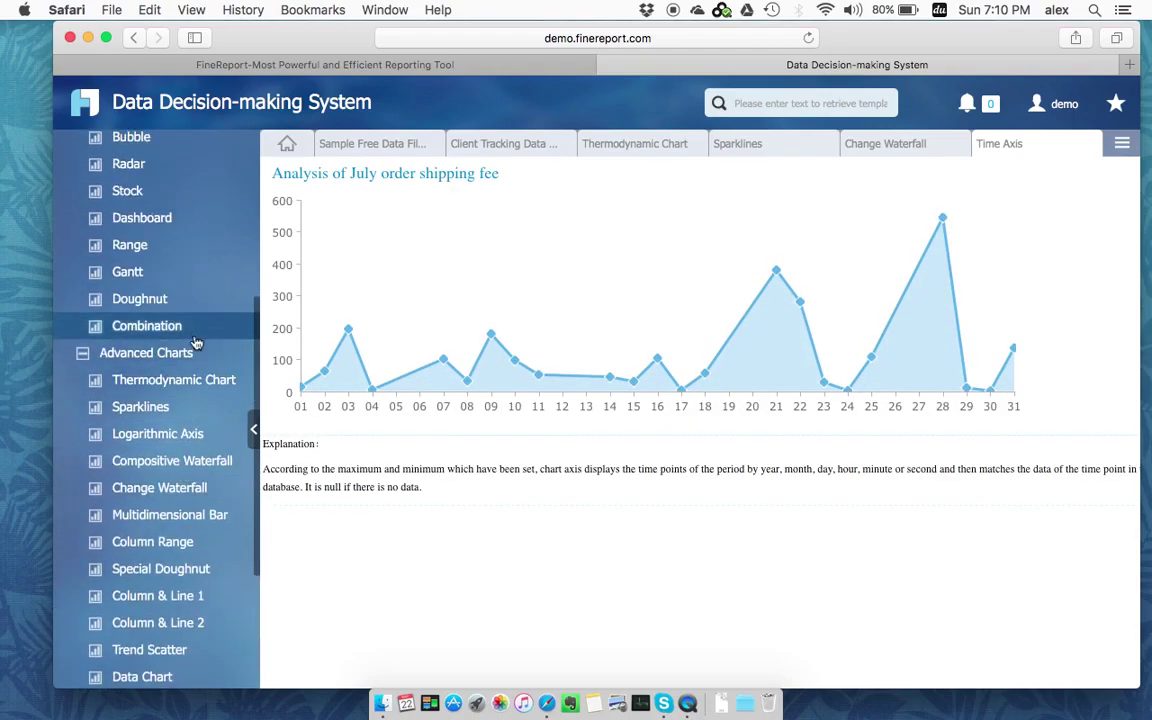
Step: Collapse the chart lists after opening the Pie chart example, then expand Theme Analysis
click(148, 352)
scroll(150, 350, up, 3)
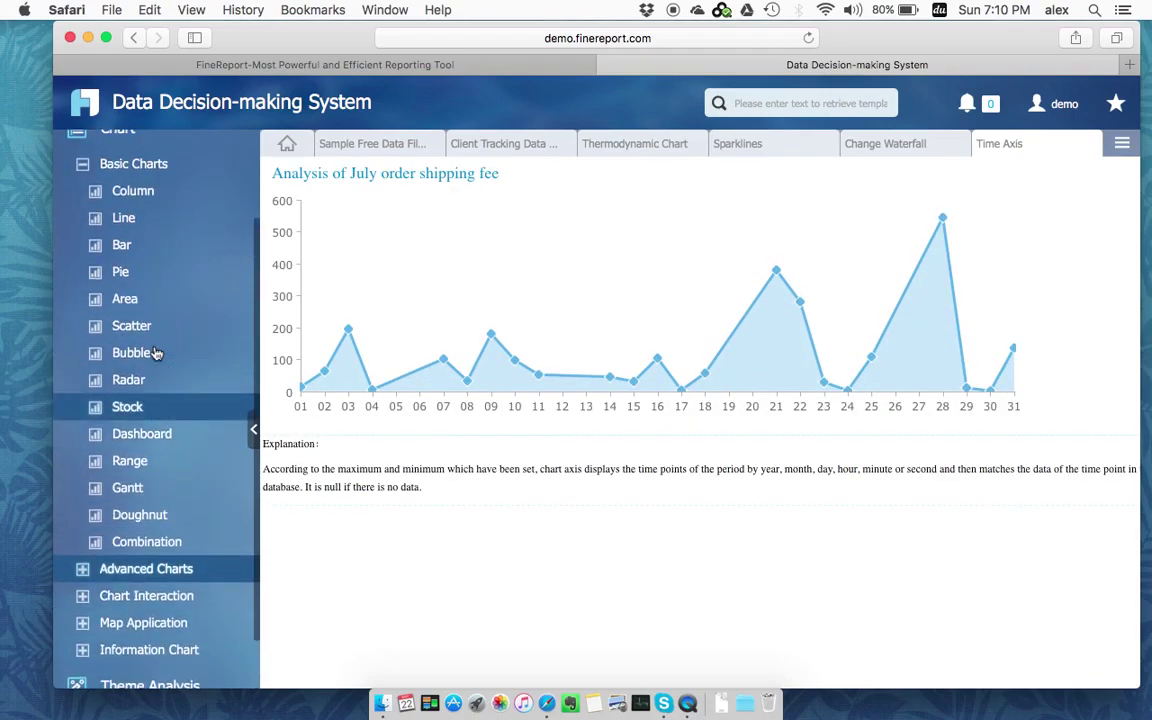
click(141, 273)
scroll(141, 275, up, 2)
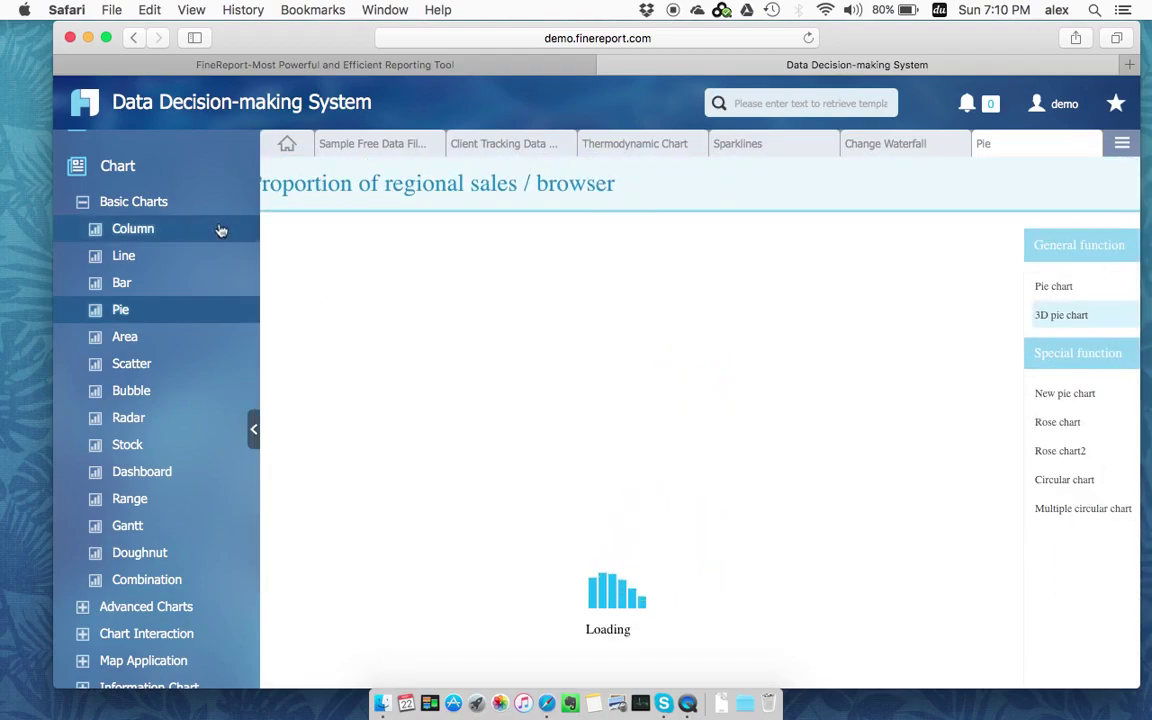
click(84, 207)
click(100, 421)
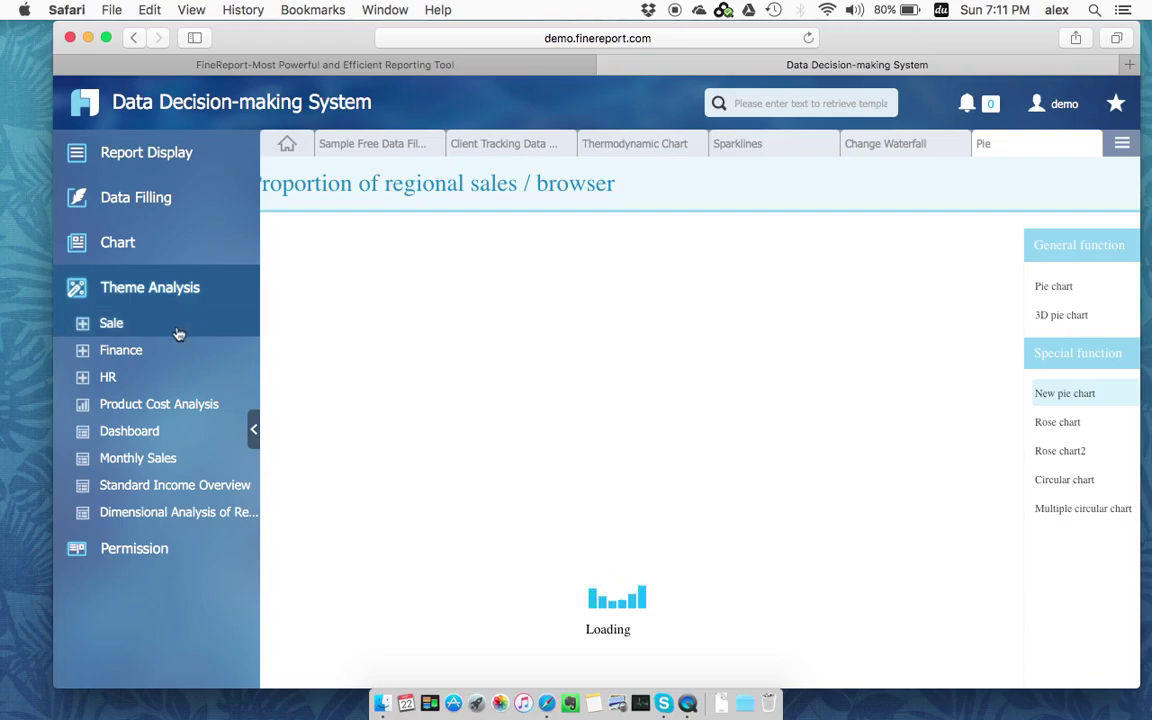
Step: Under Theme Analysis › Sale, view Product Aanlysis, then open Order Aanlysis
click(178, 333)
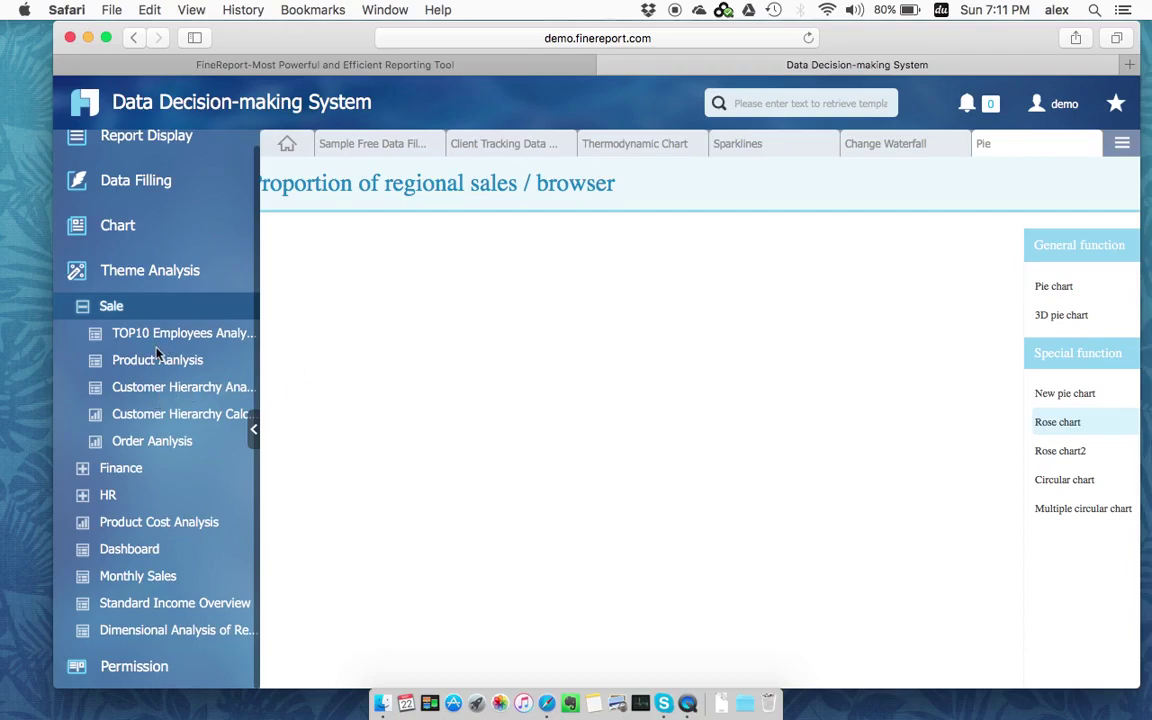
click(156, 362)
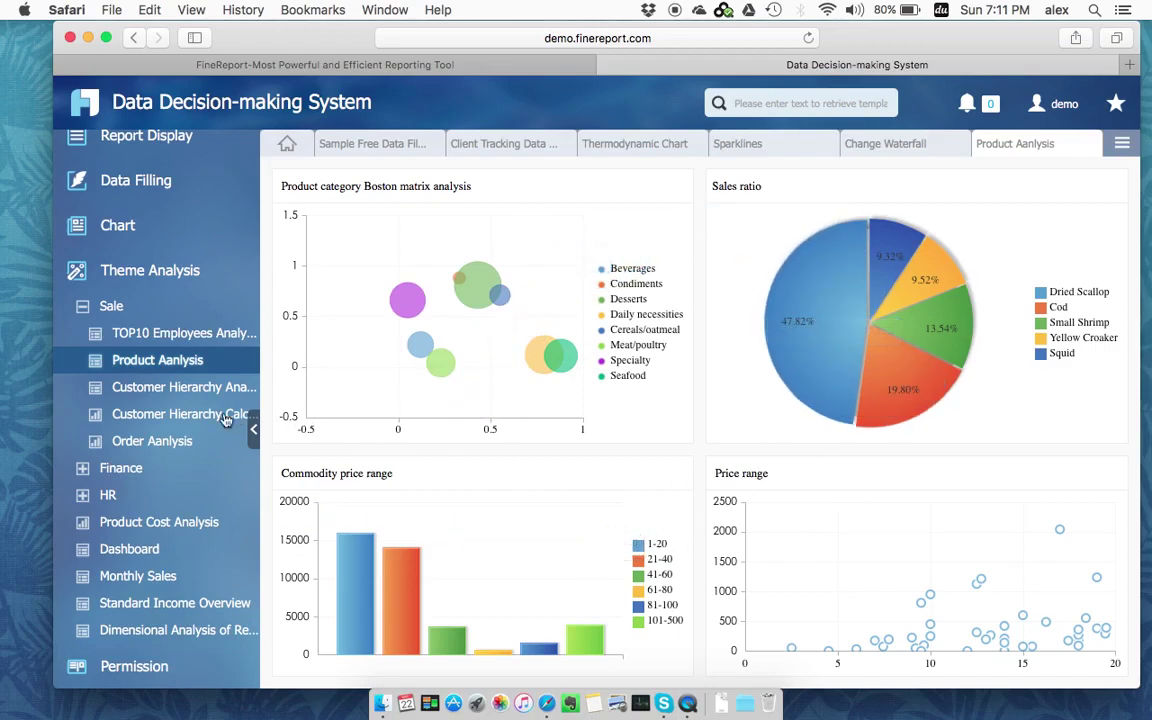
click(170, 447)
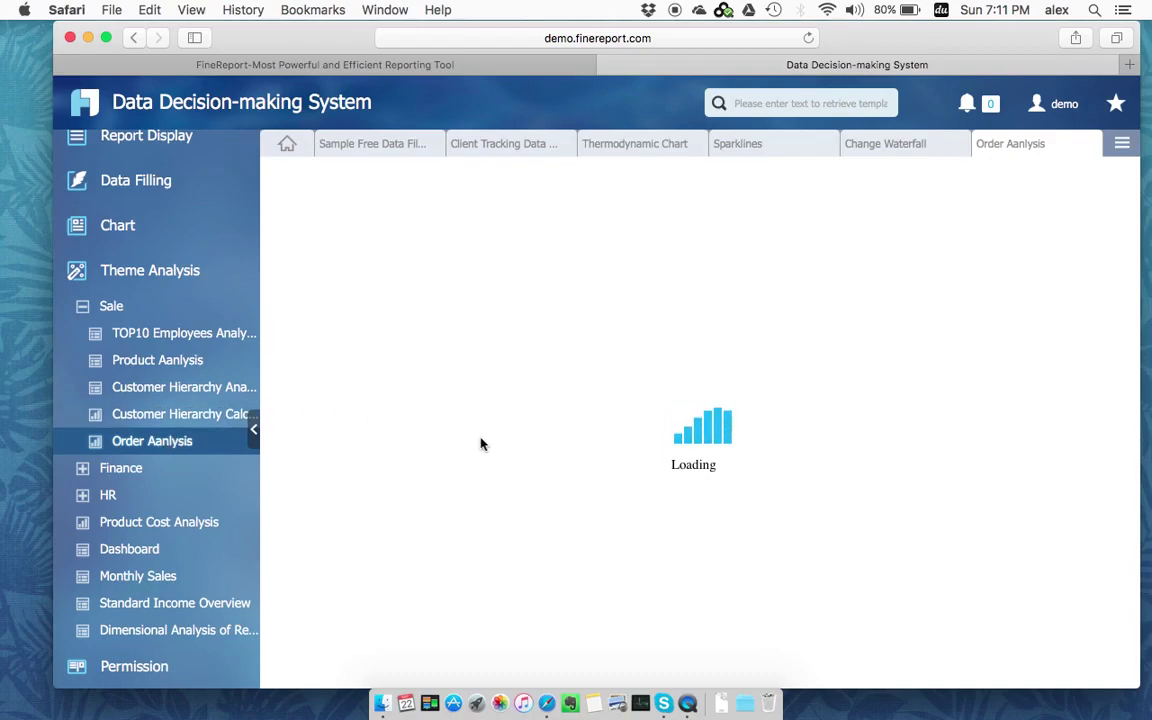
scroll(561, 360, down, 3)
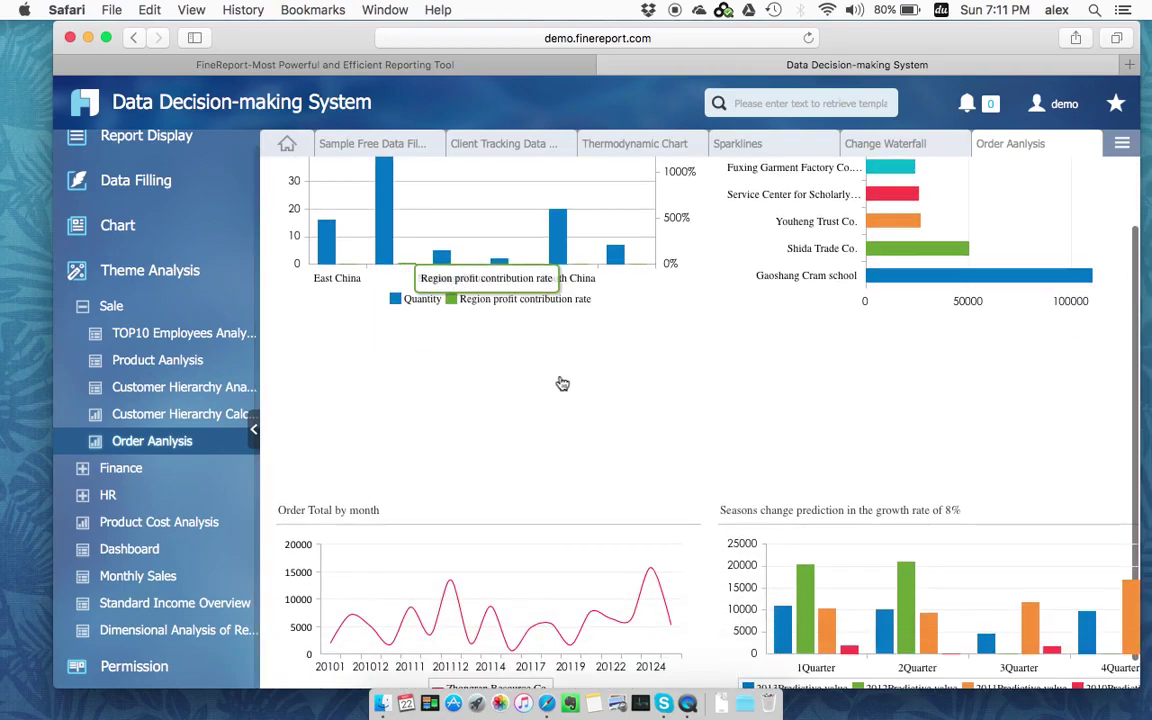
Step: Open Finance › F-score Model (F score -0.12), then collapse Finance and list the HR analyses
click(162, 476)
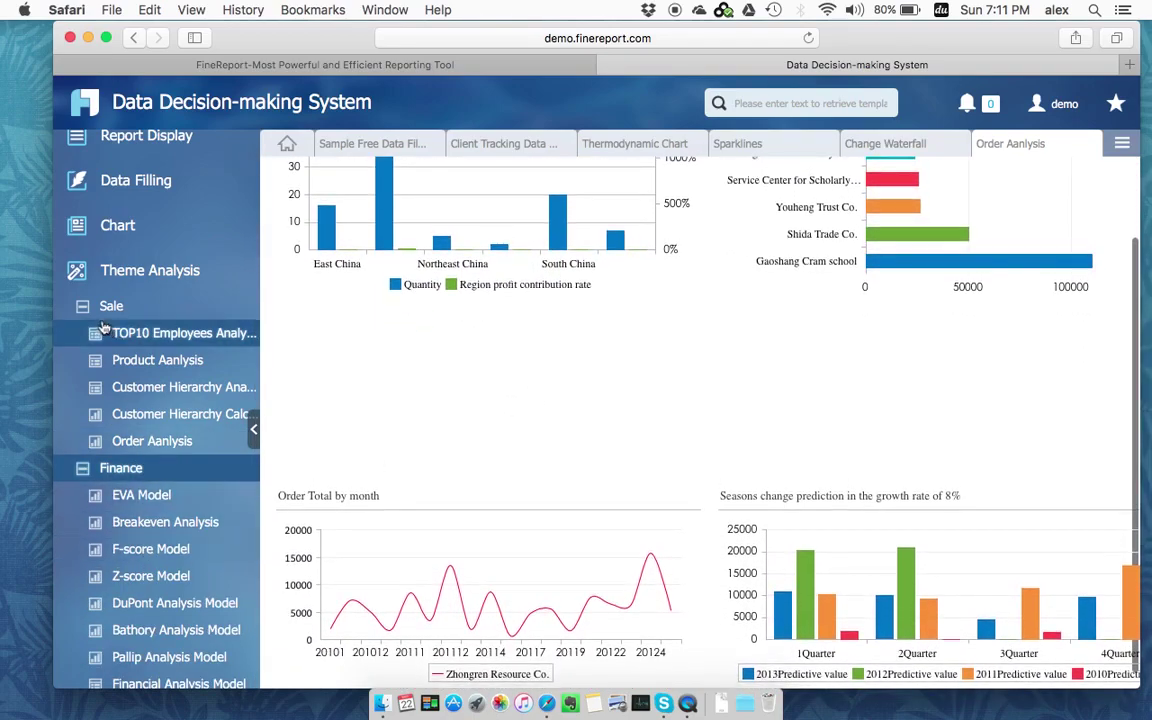
click(86, 311)
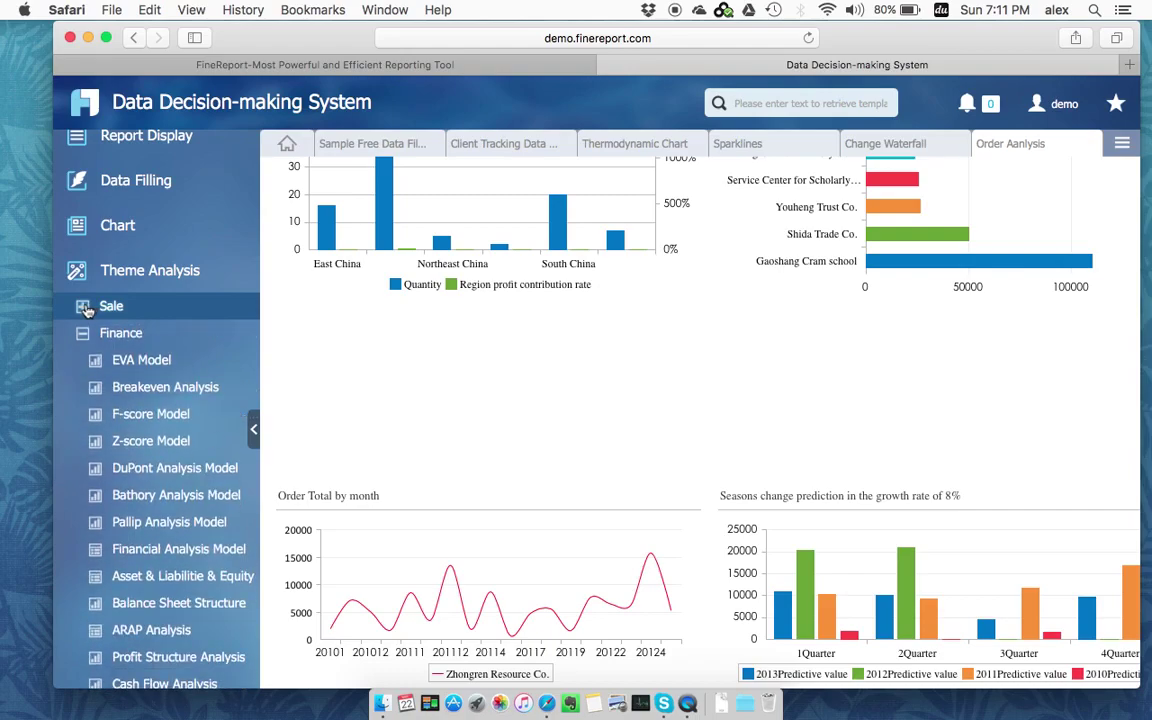
scroll(160, 380, down, 1)
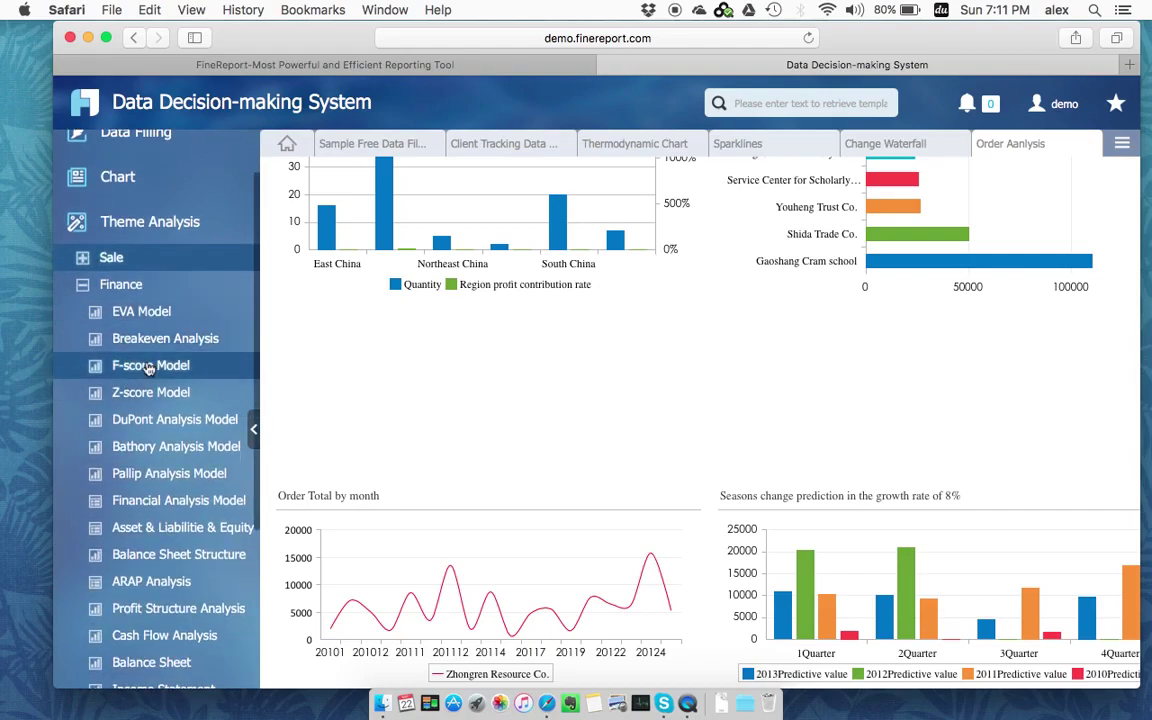
click(148, 367)
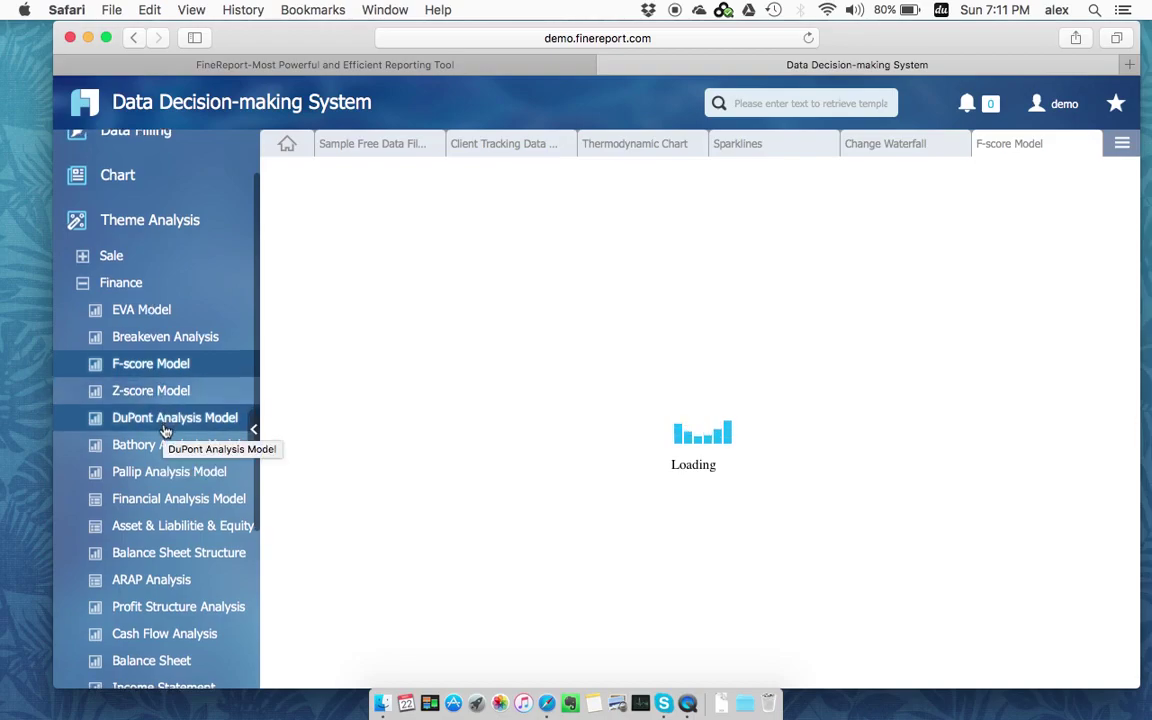
scroll(166, 428, down, 5)
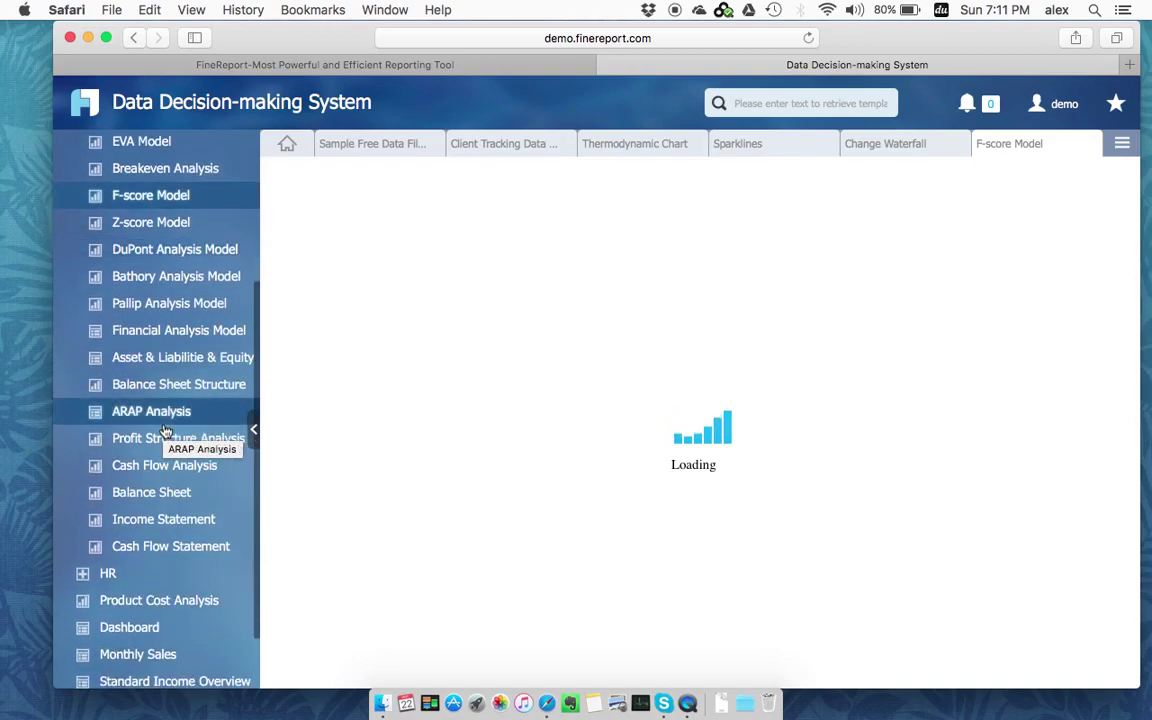
scroll(172, 410, up, 1)
scroll(178, 388, up, 3)
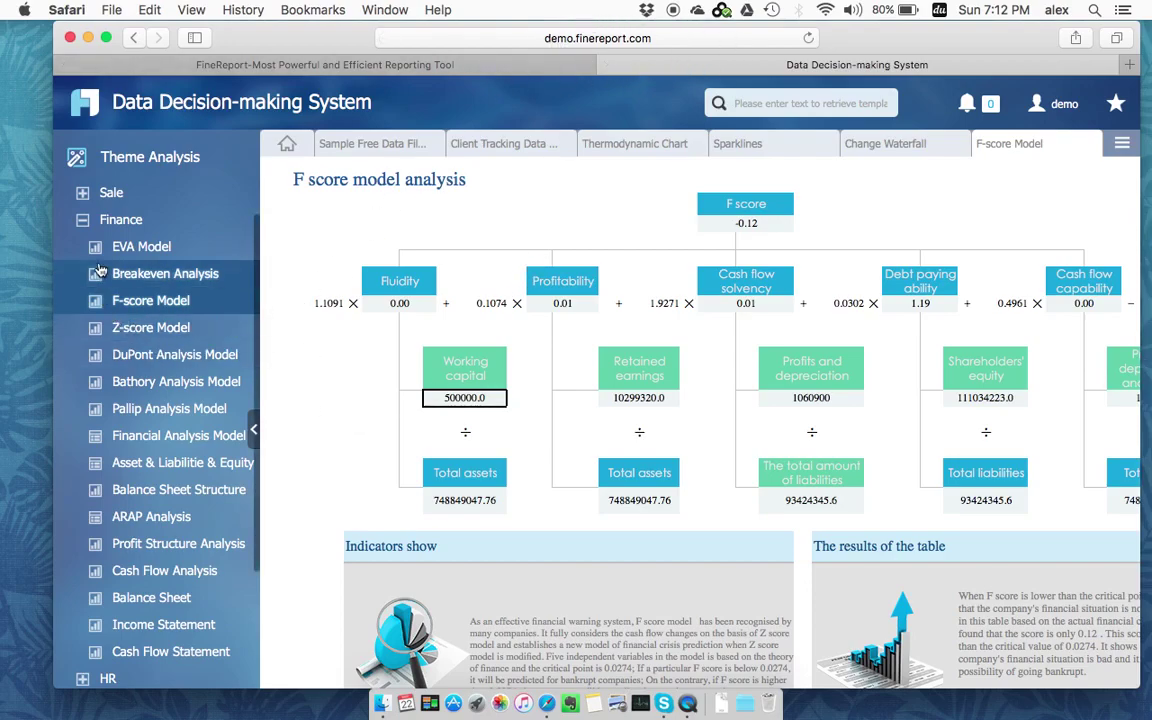
click(87, 230)
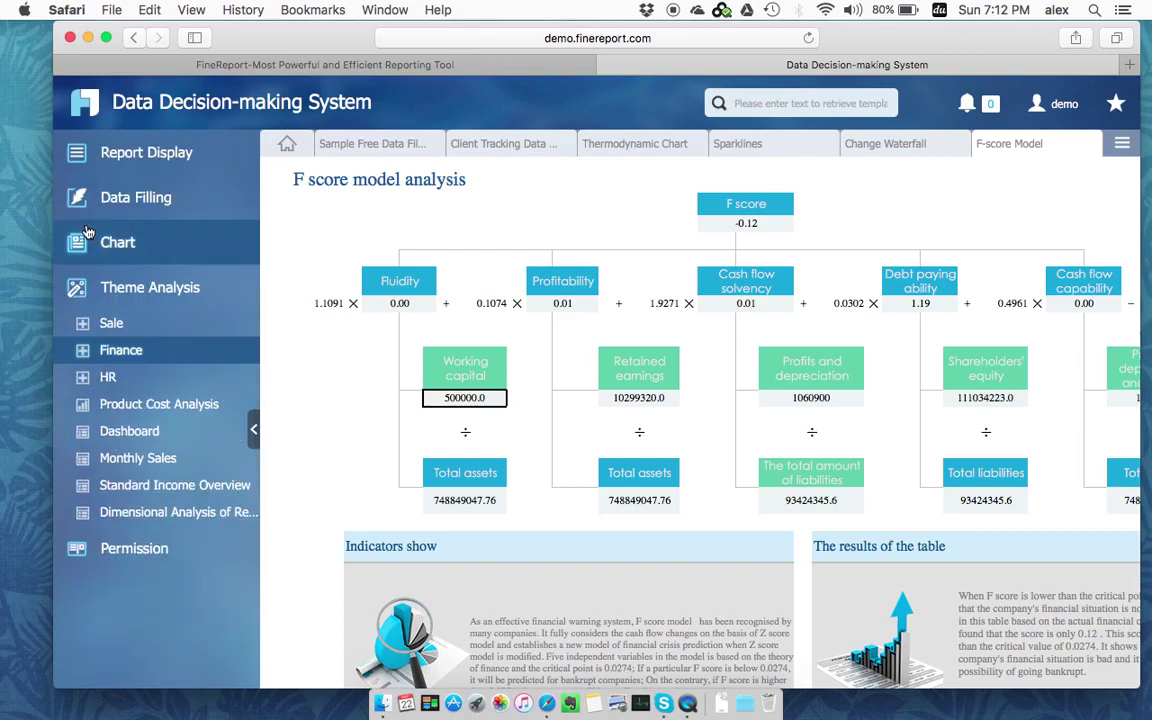
click(149, 373)
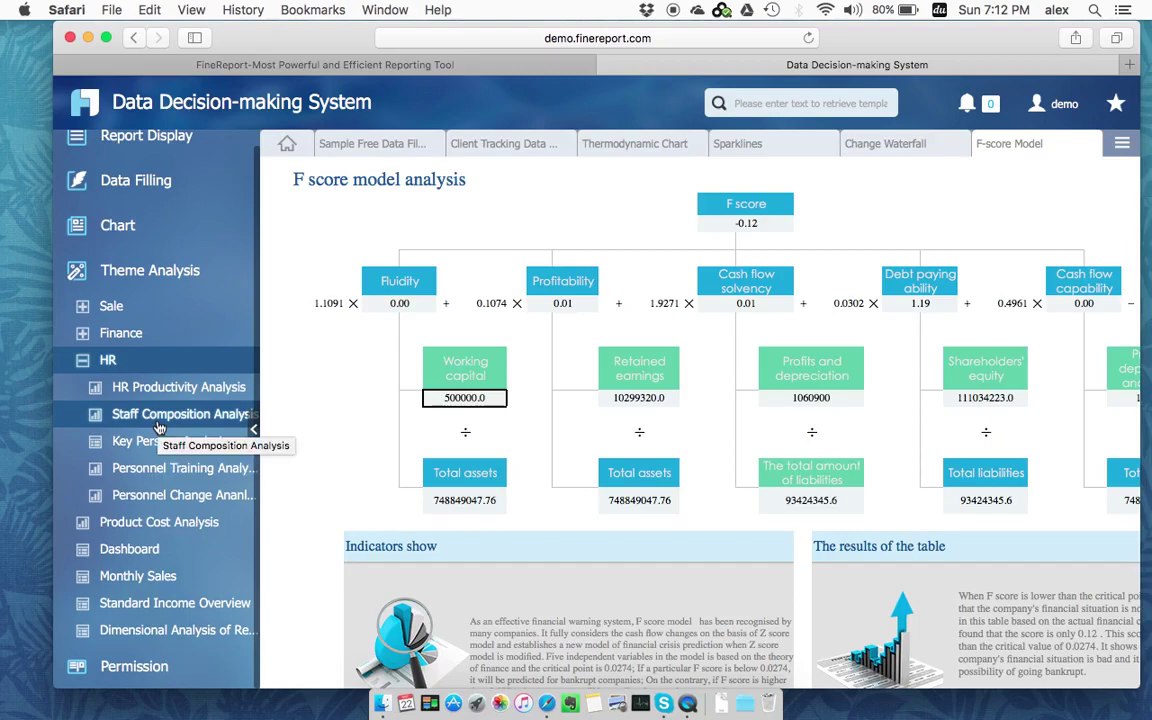
Step: Open Staff Composition Analysis, scroll through its branch, age, gender and contract charts, then expand Permission
click(157, 421)
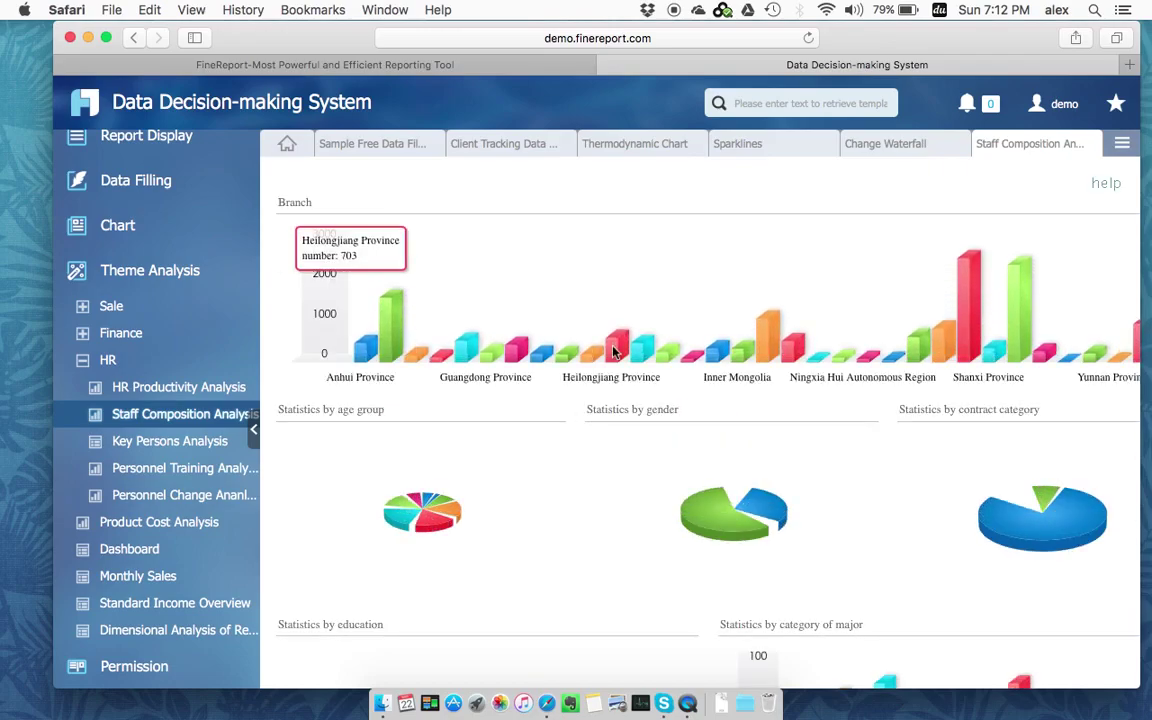
scroll(614, 351, down, 10)
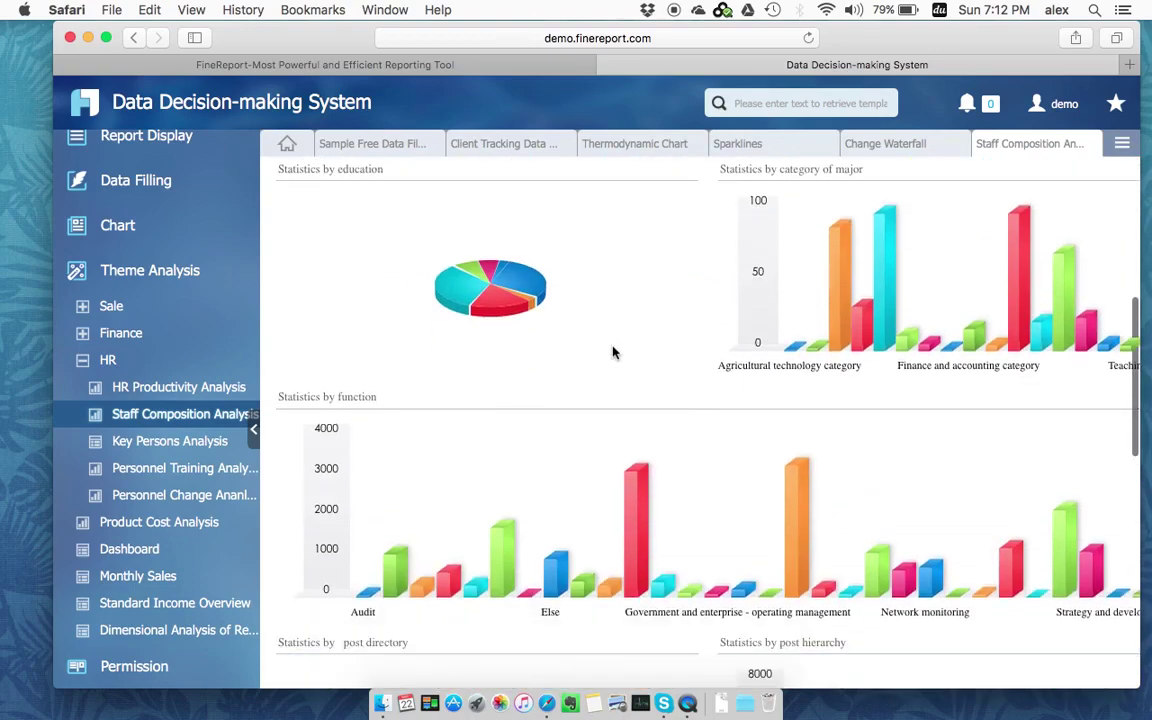
scroll(614, 351, down, 6)
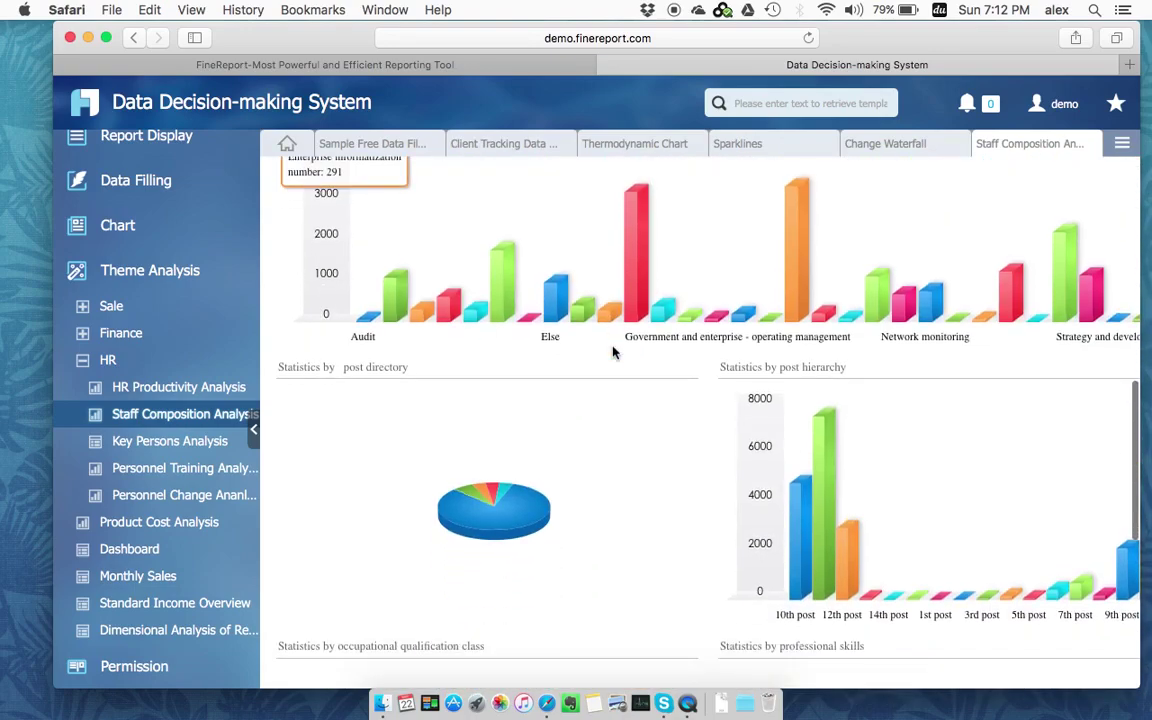
scroll(614, 351, right, 3)
scroll(614, 351, up, 3)
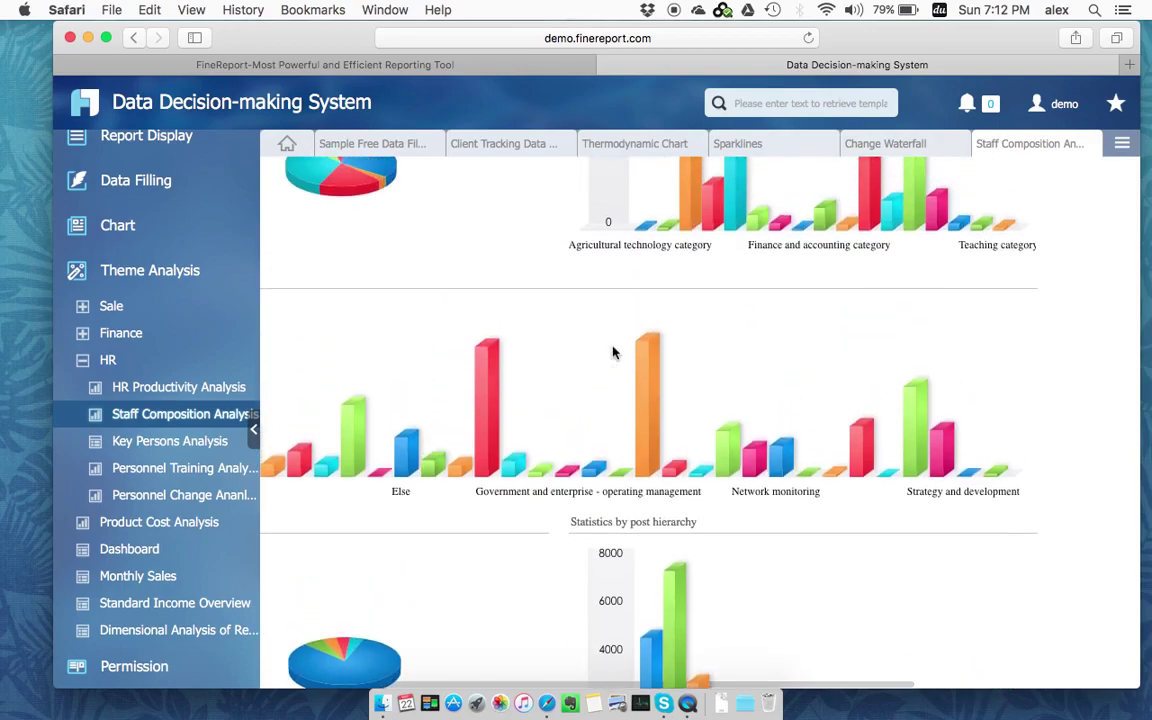
scroll(614, 351, up, 4)
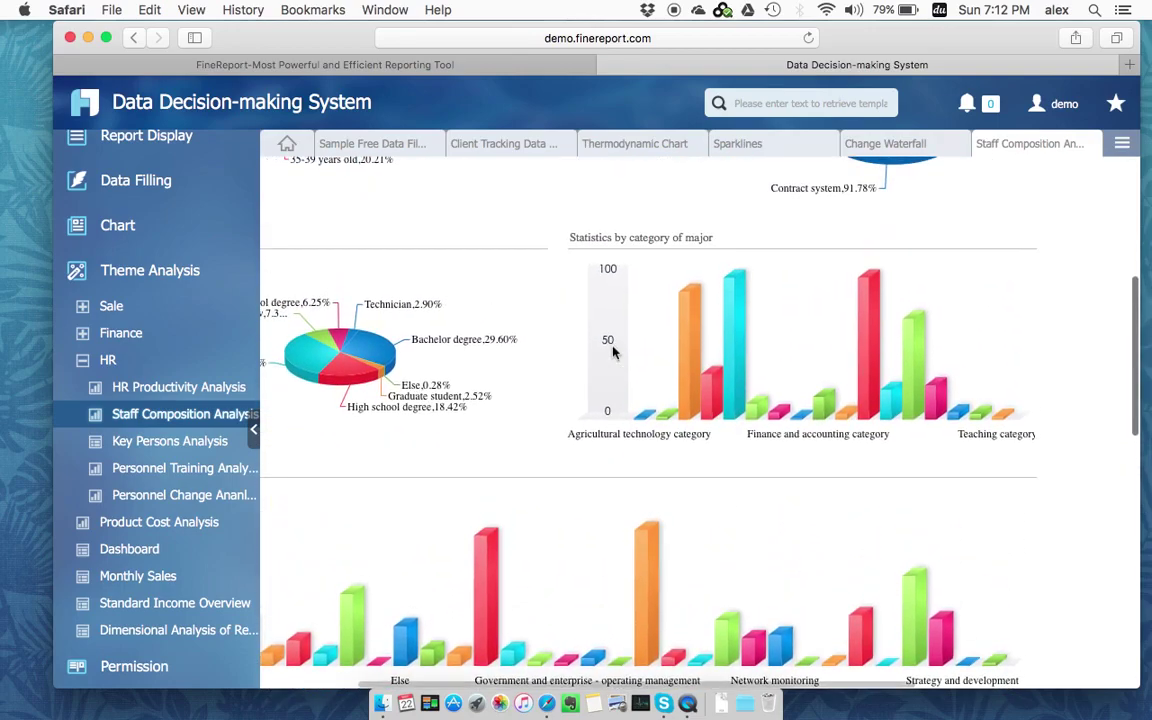
scroll(614, 351, up, 6)
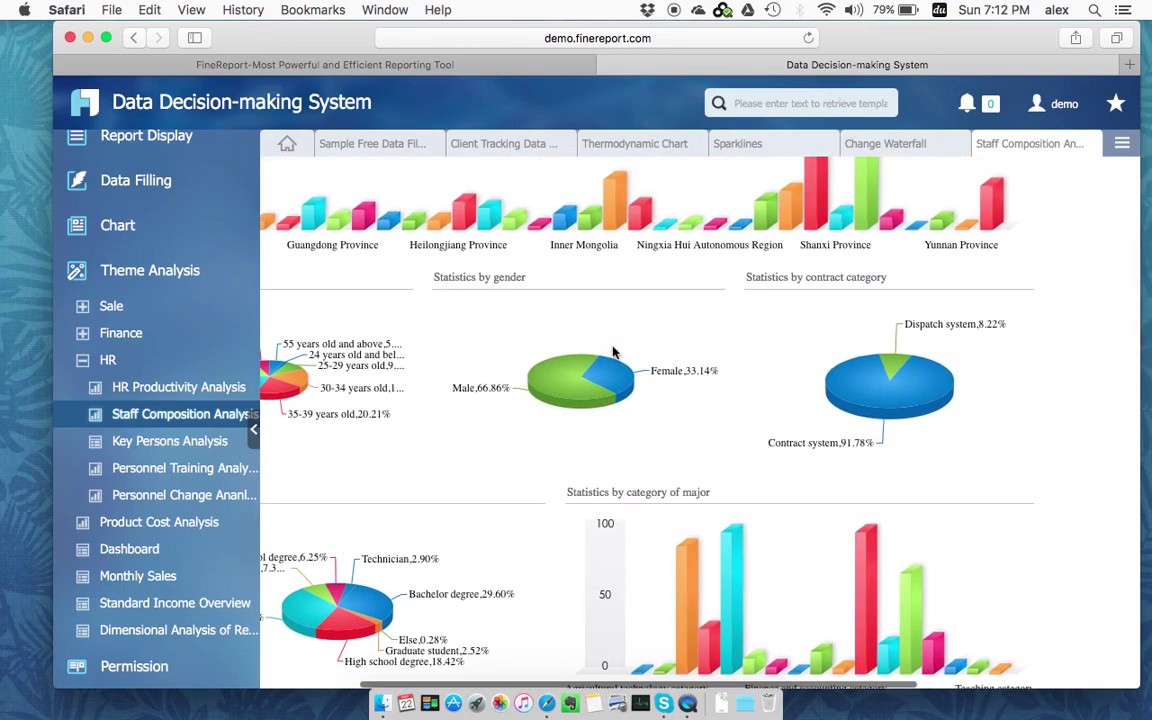
scroll(470, 392, left, 3)
scroll(467, 399, up, 3)
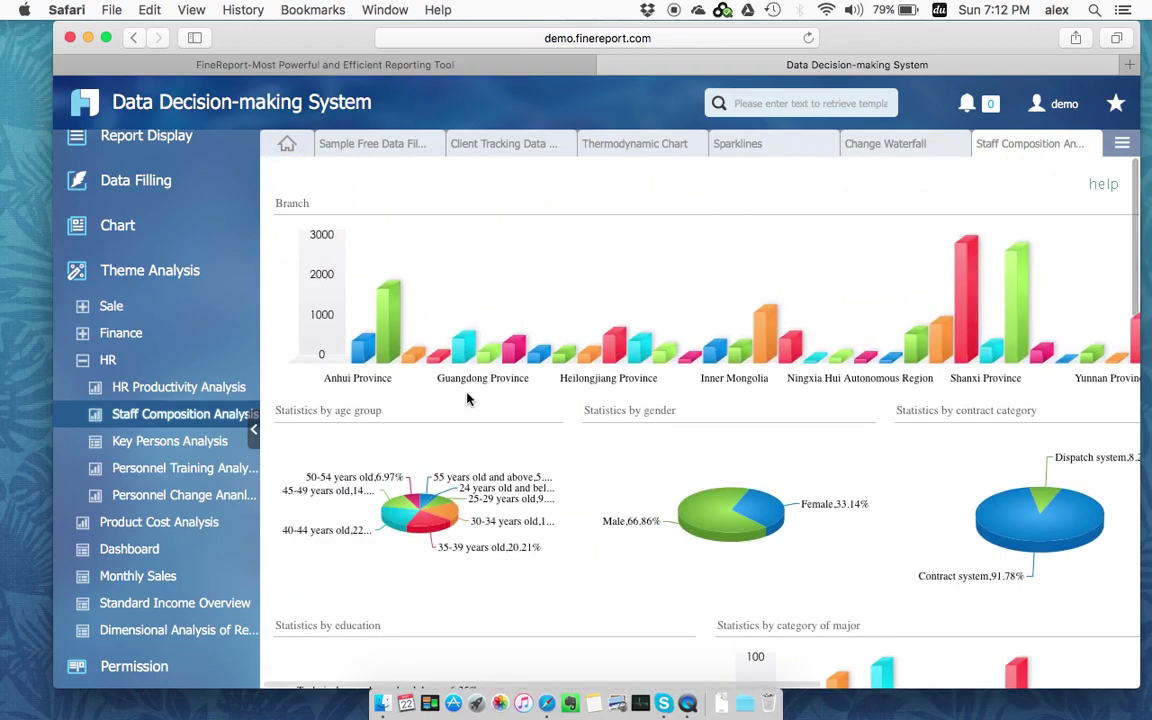
scroll(468, 396, right, 2)
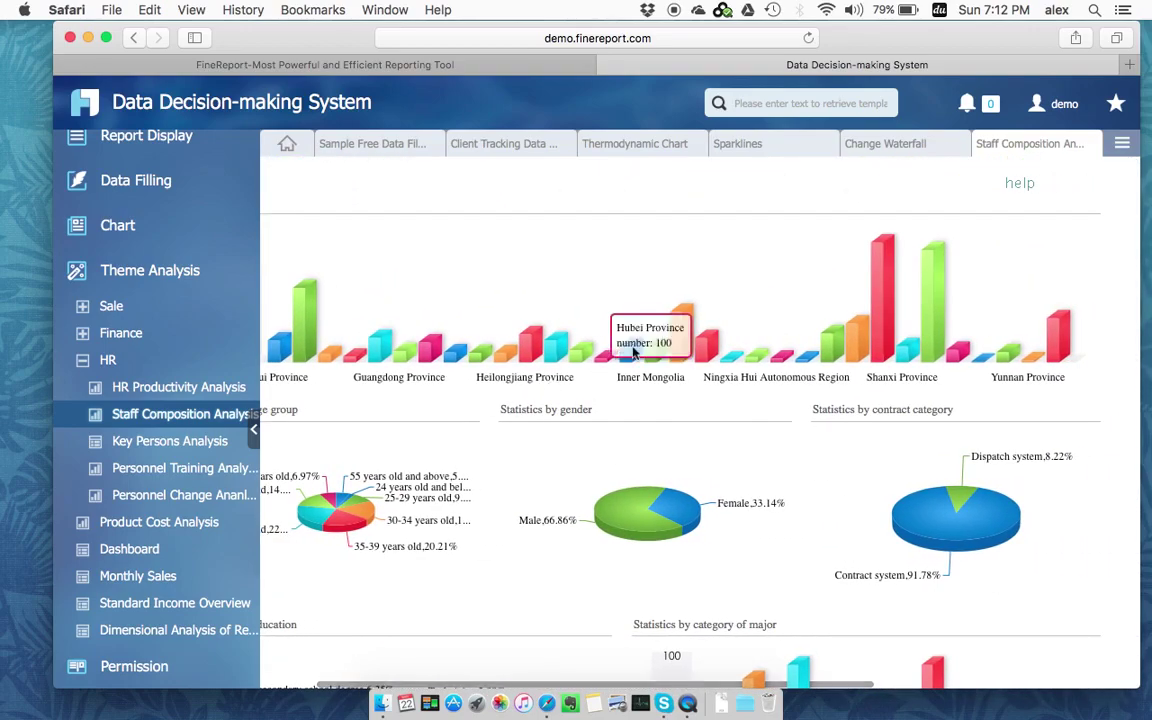
scroll(168, 598, down, 3)
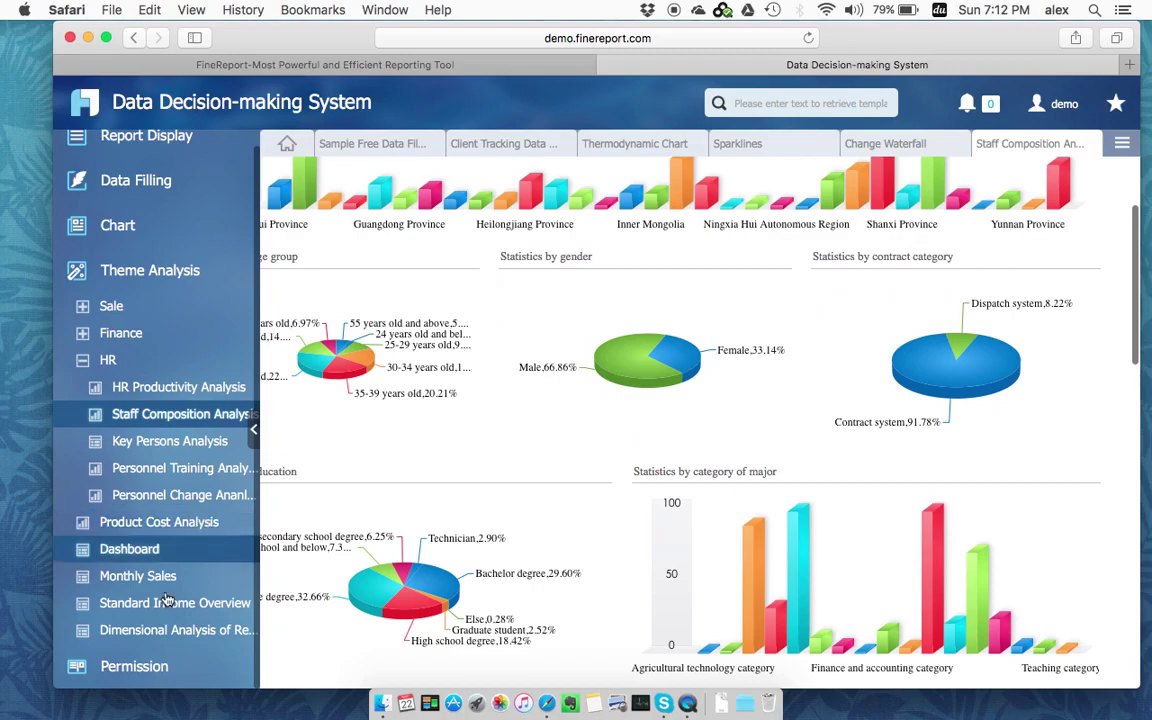
click(137, 670)
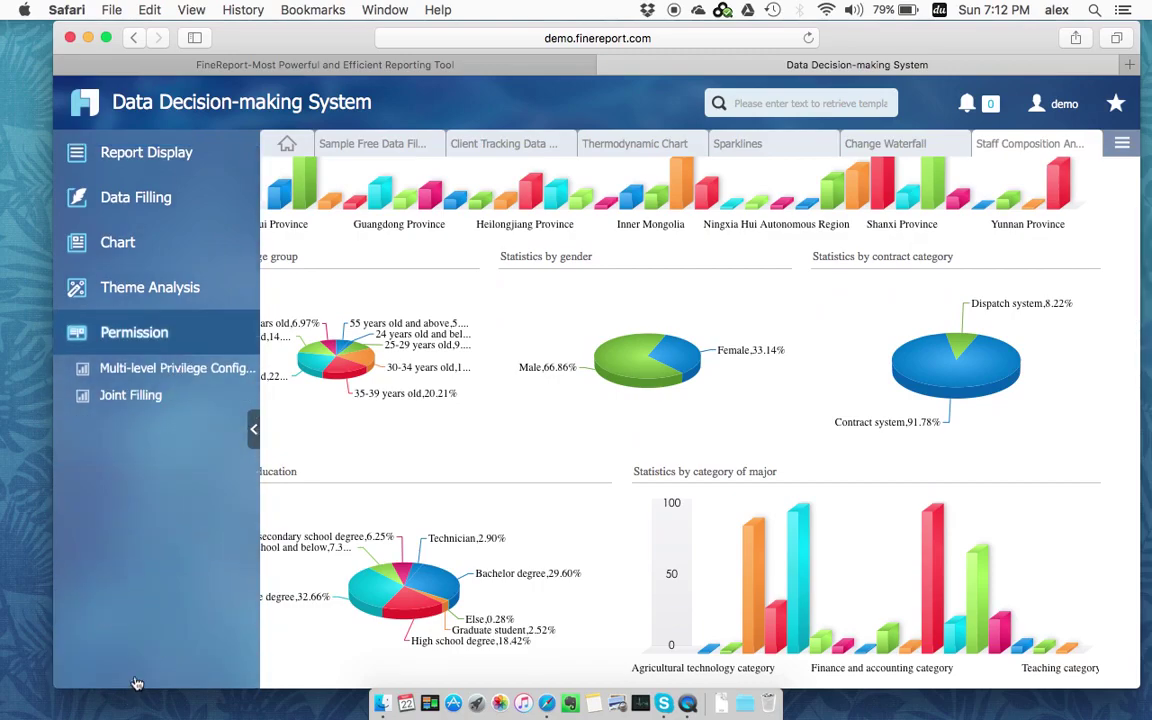
Step: Open Multi-level Privilege Config, then open Report Display › Basic Details Summary
click(172, 368)
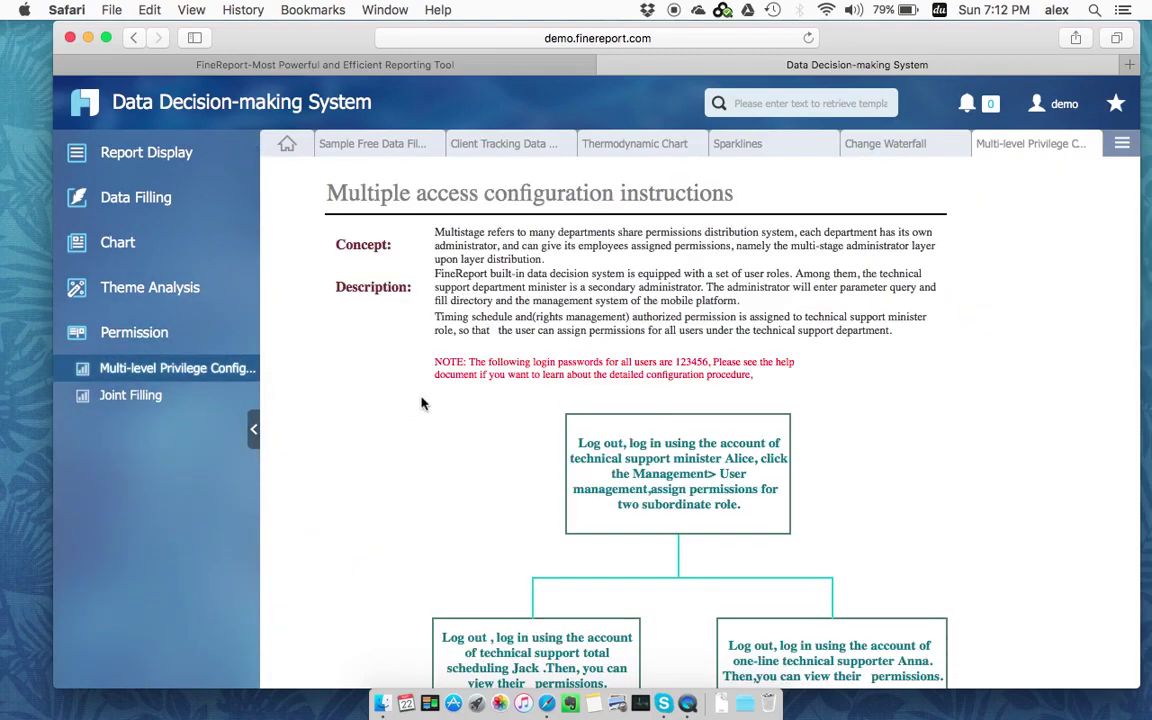
scroll(493, 357, down, 3)
scroll(493, 357, up, 3)
click(143, 155)
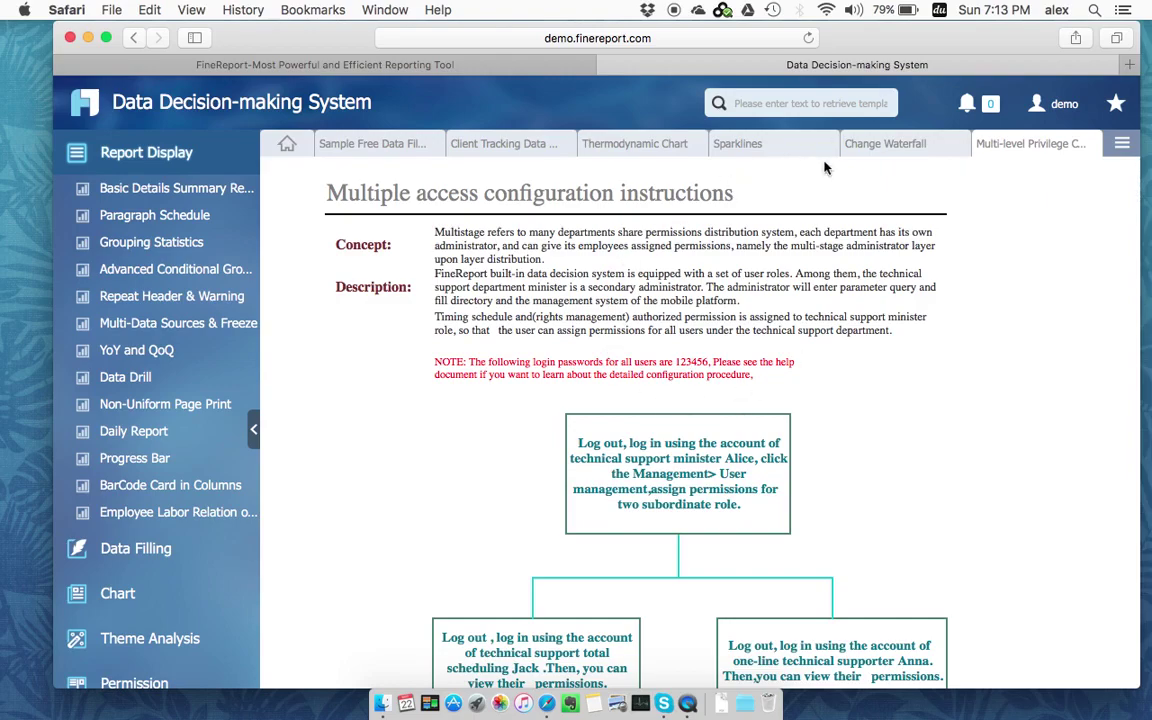
click(194, 194)
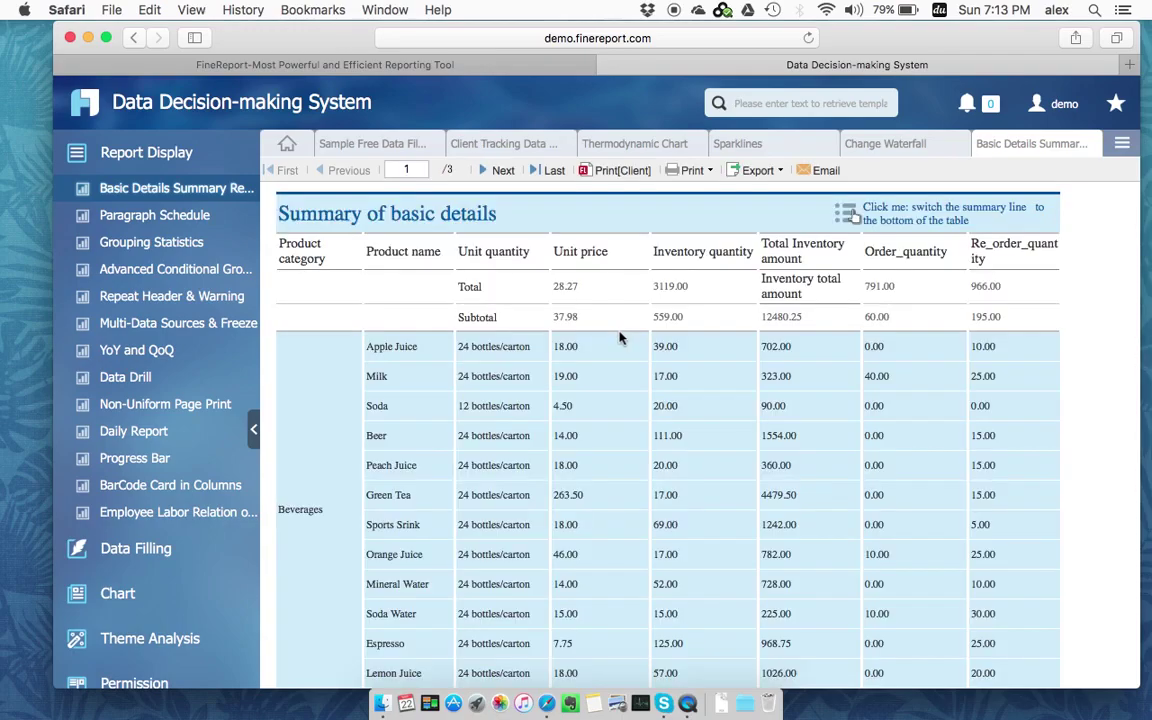
Step: Review the Beverages, Condiments and Specialty rows of the Basic Details Summary report, then reveal the account's Exit option
scroll(681, 286, down, 3)
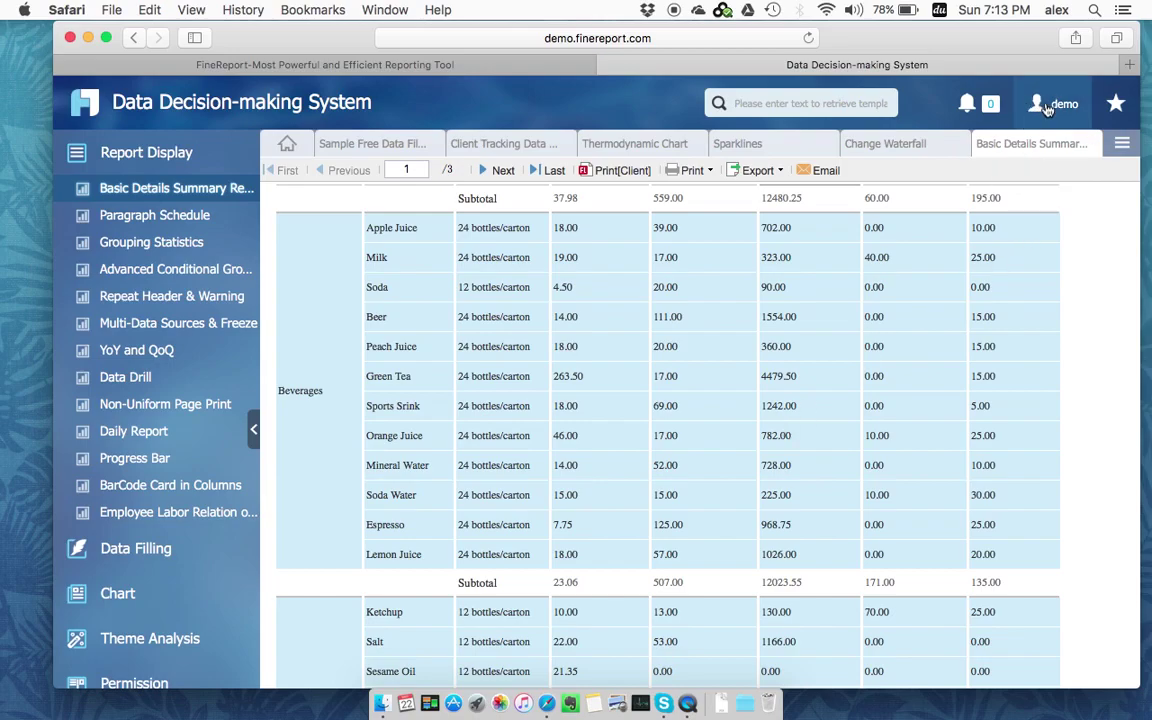
scroll(823, 321, down, 10)
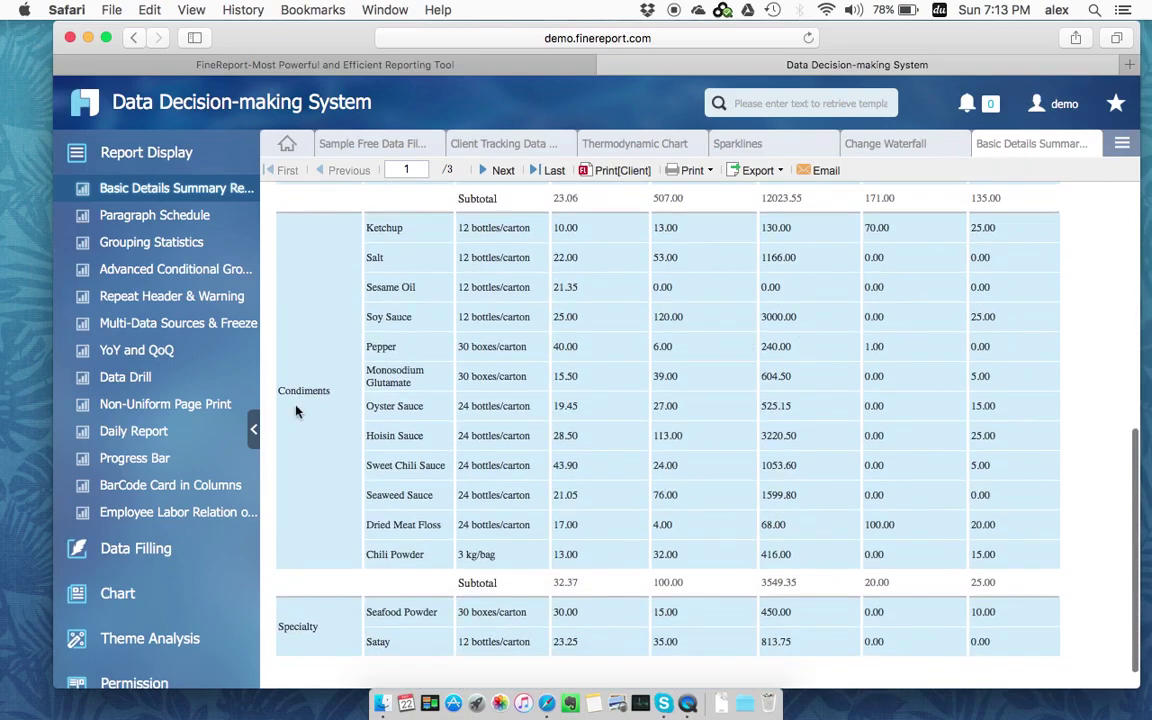
scroll(209, 411, down, 1)
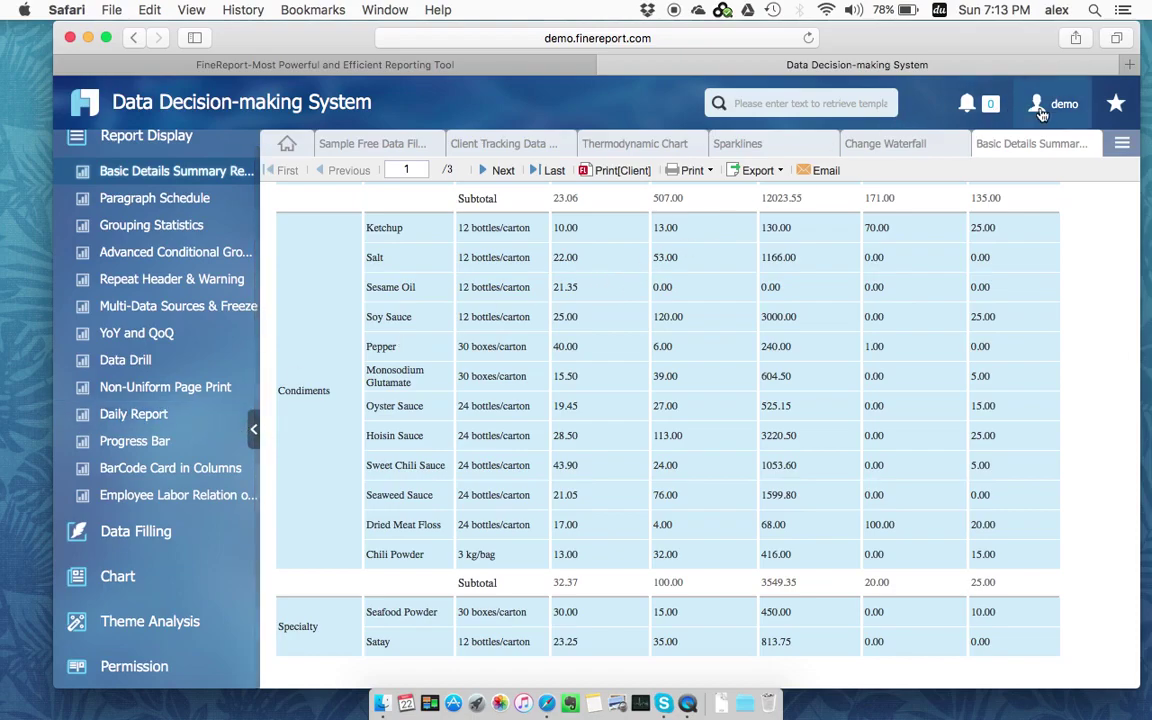
mouse_move(1040, 113)
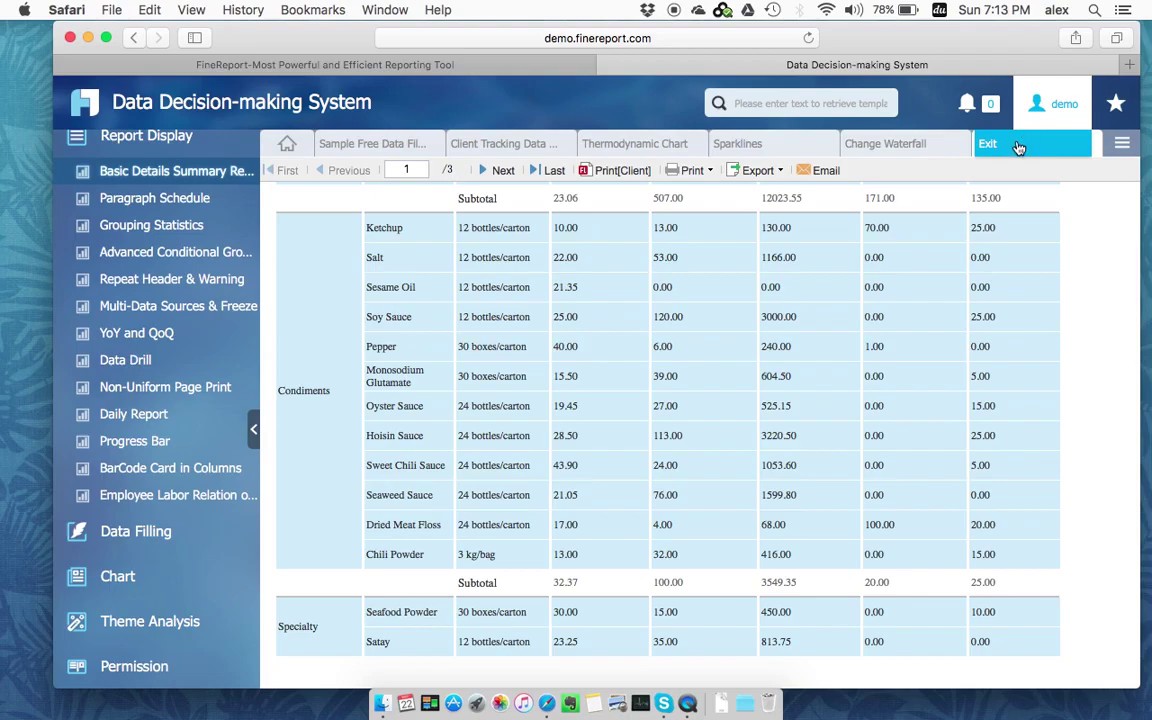